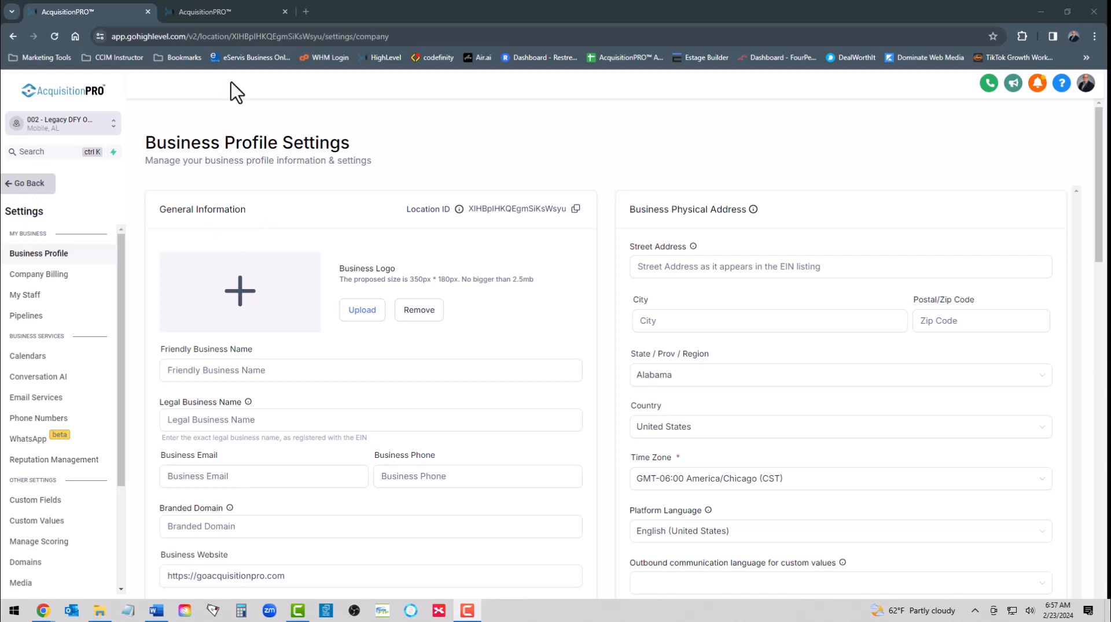
Step: Go to the sub-account's dashboard in the second browser tab and open its Settings
{"action": "left_click", "coordinate": [216, 10]}
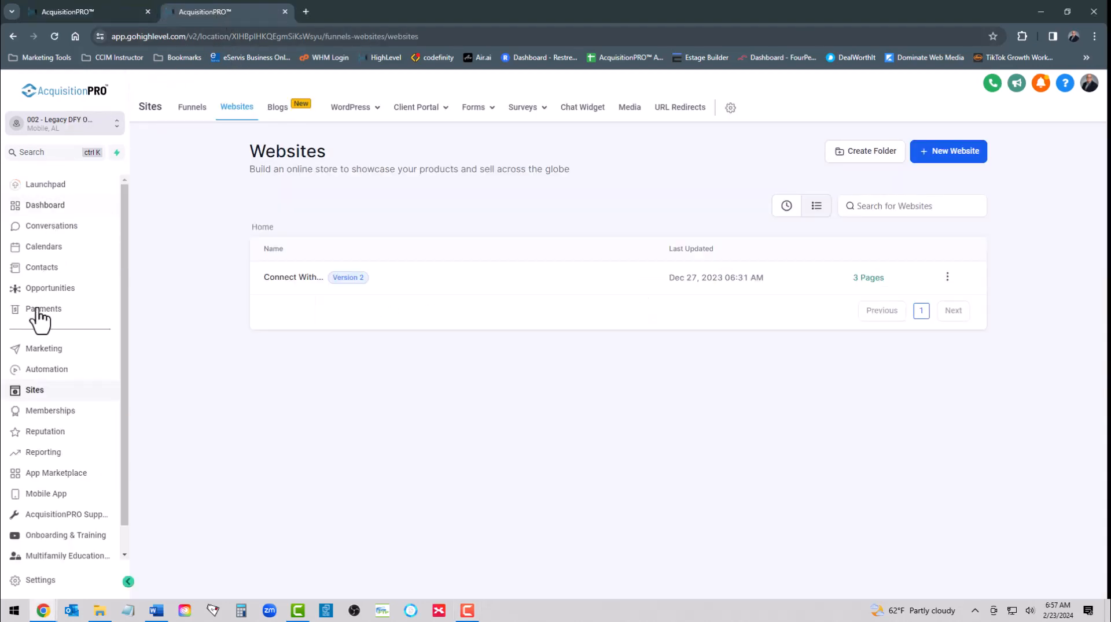
{"action": "left_click", "coordinate": [45, 211]}
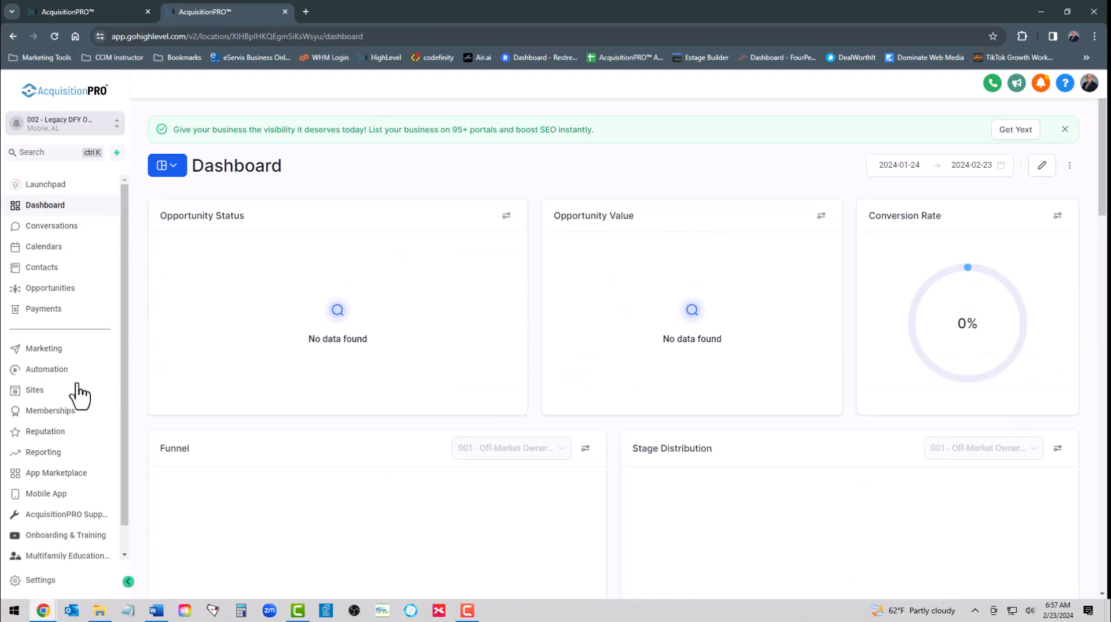
{"action": "left_click", "coordinate": [40, 581]}
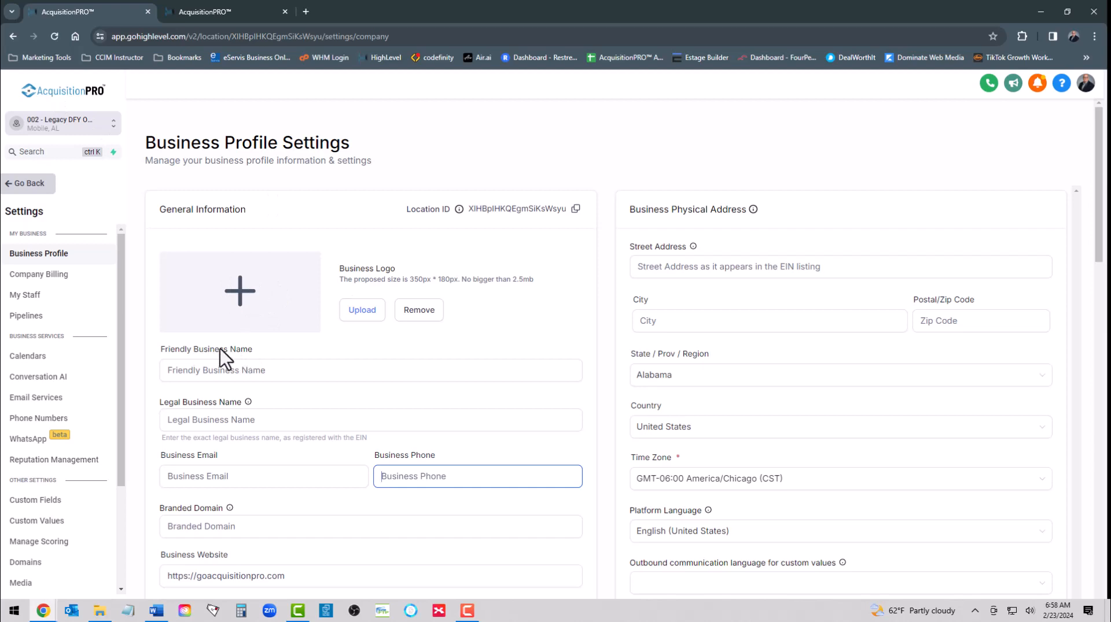
Step: Examine the General Information fields: friendly and legal business name, business email, phone, branded domain and website, comparing the website with the app's URL
{"action": "left_click", "coordinate": [218, 371]}
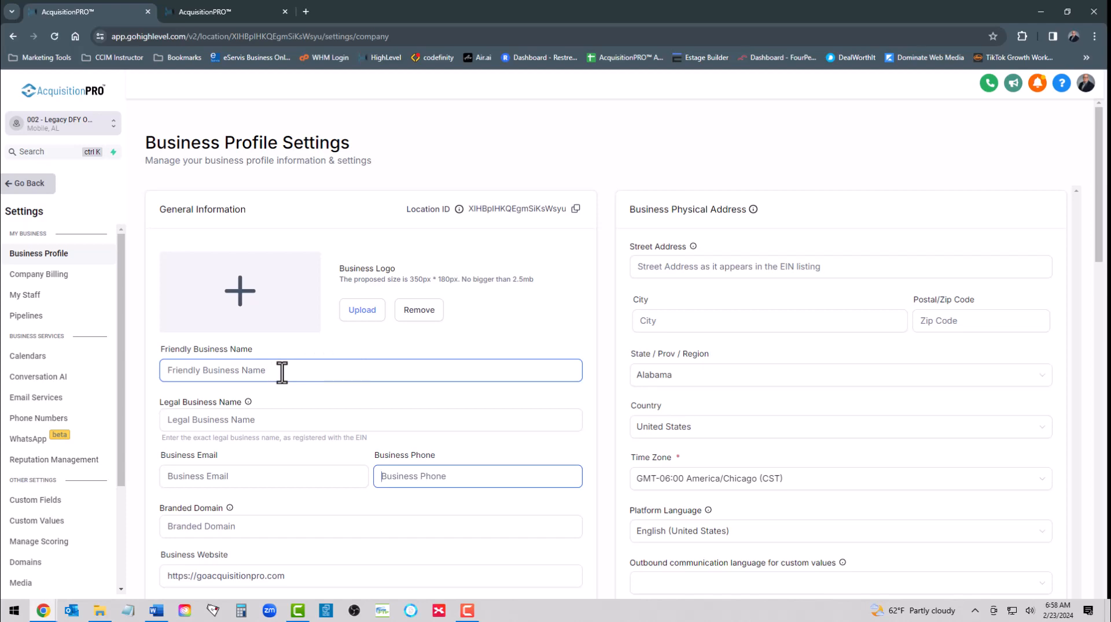
{"action": "left_click", "coordinate": [263, 421]}
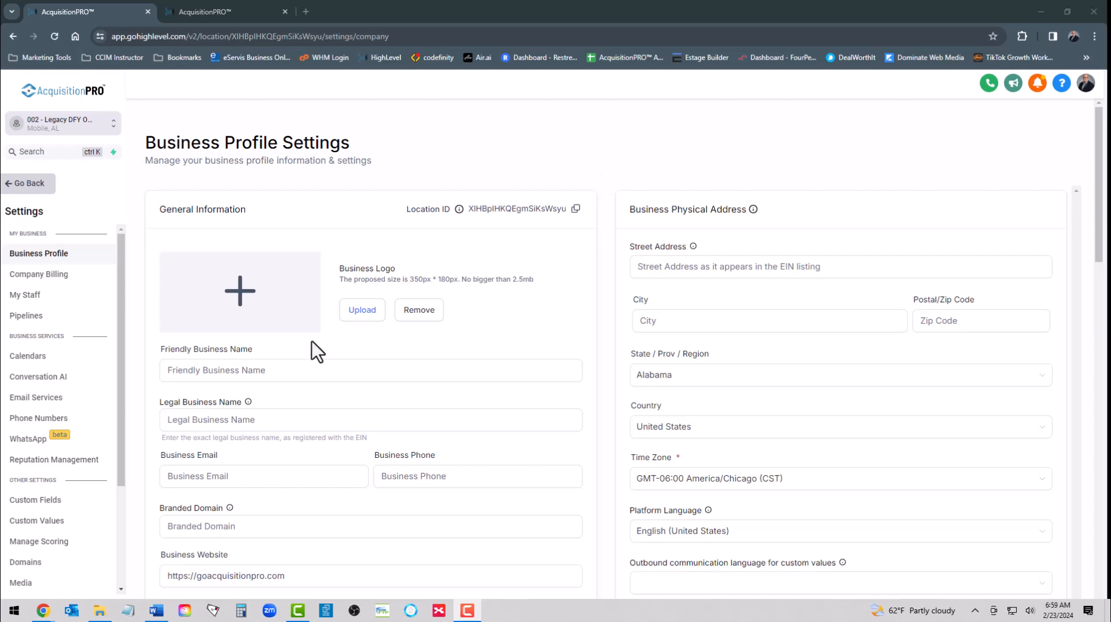
{"action": "scroll", "coordinate": [280, 404], "scroll_direction": "down", "scroll_amount": 2}
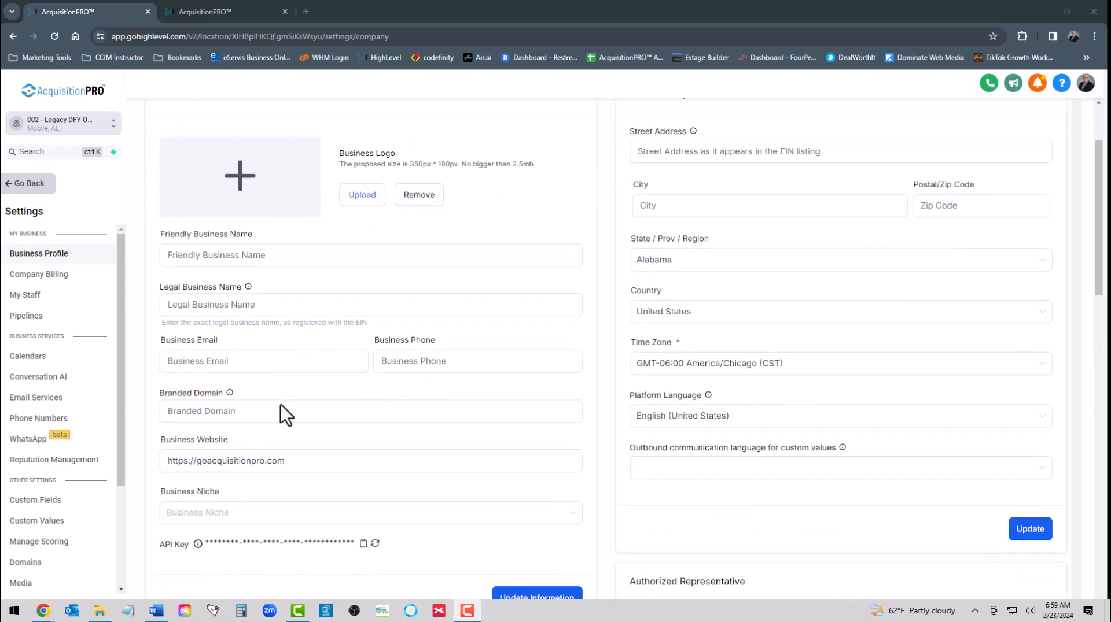
{"action": "left_click", "coordinate": [214, 361]}
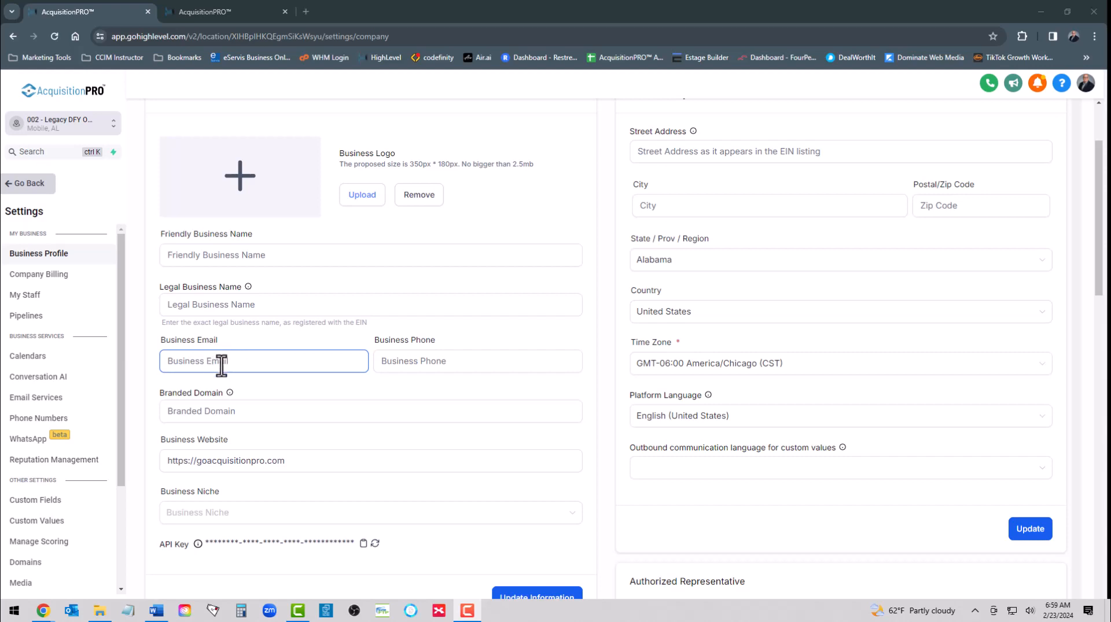
{"action": "left_click", "coordinate": [401, 362]}
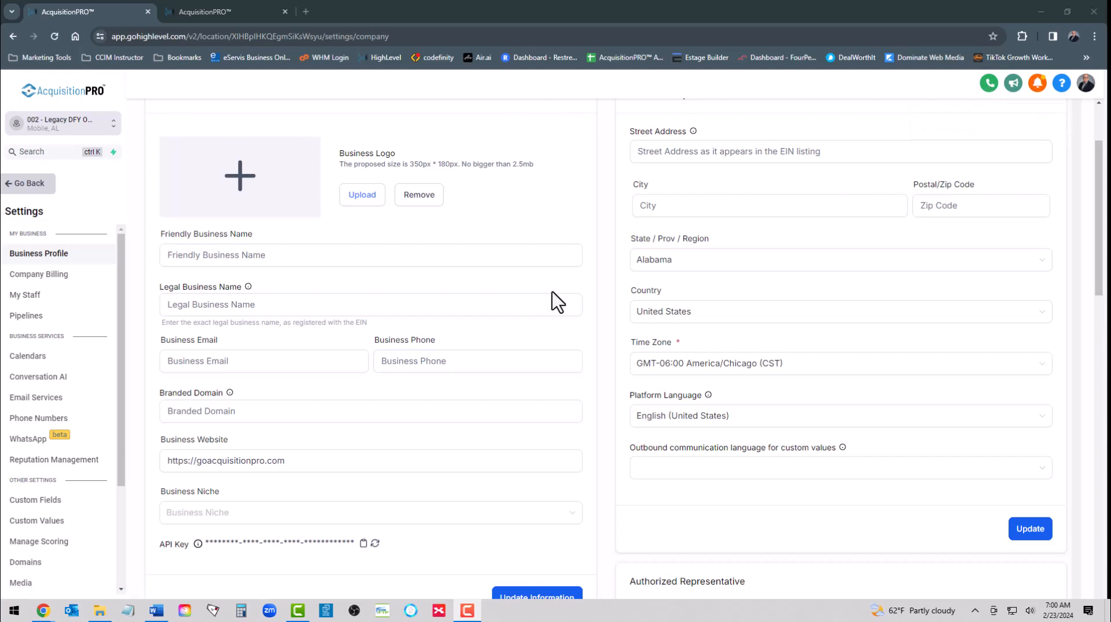
{"action": "left_click", "coordinate": [434, 351]}
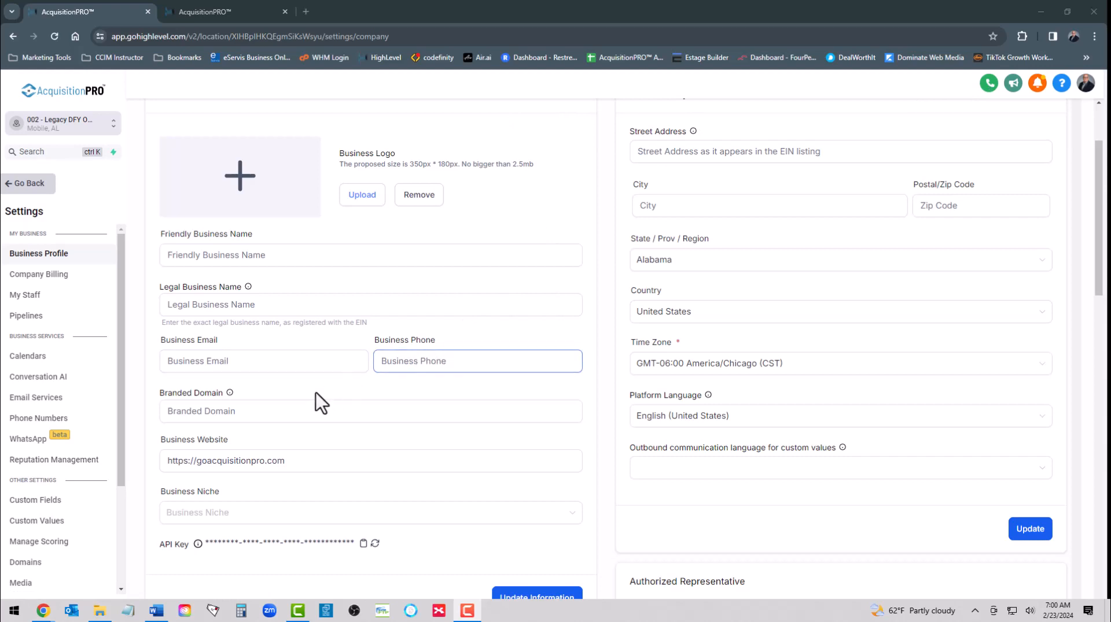
{"action": "left_click", "coordinate": [229, 411]}
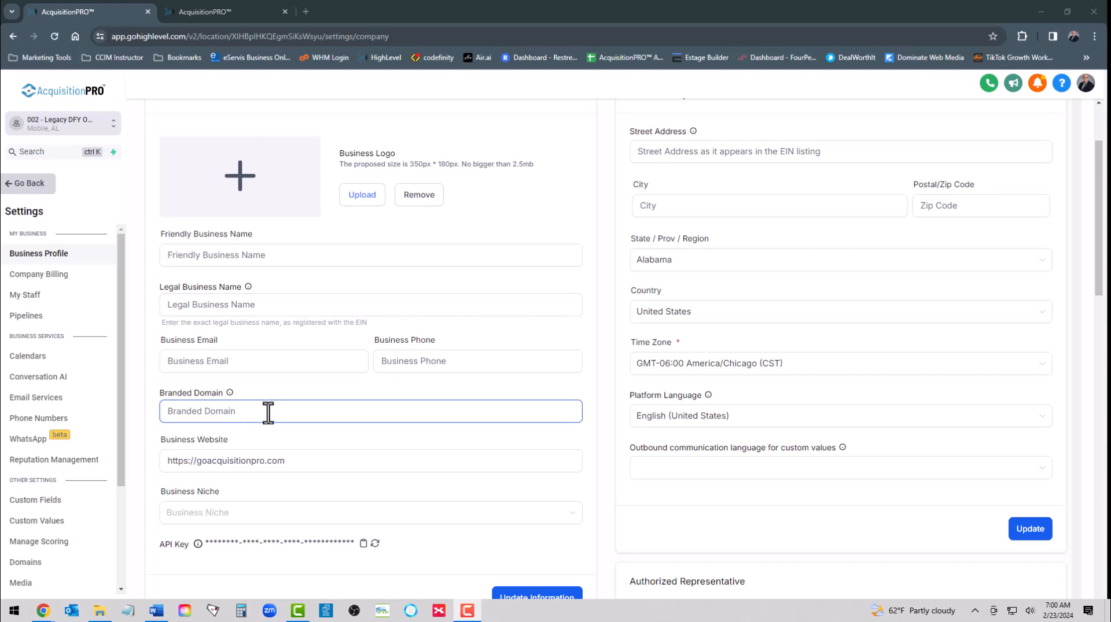
{"action": "left_click", "coordinate": [294, 461]}
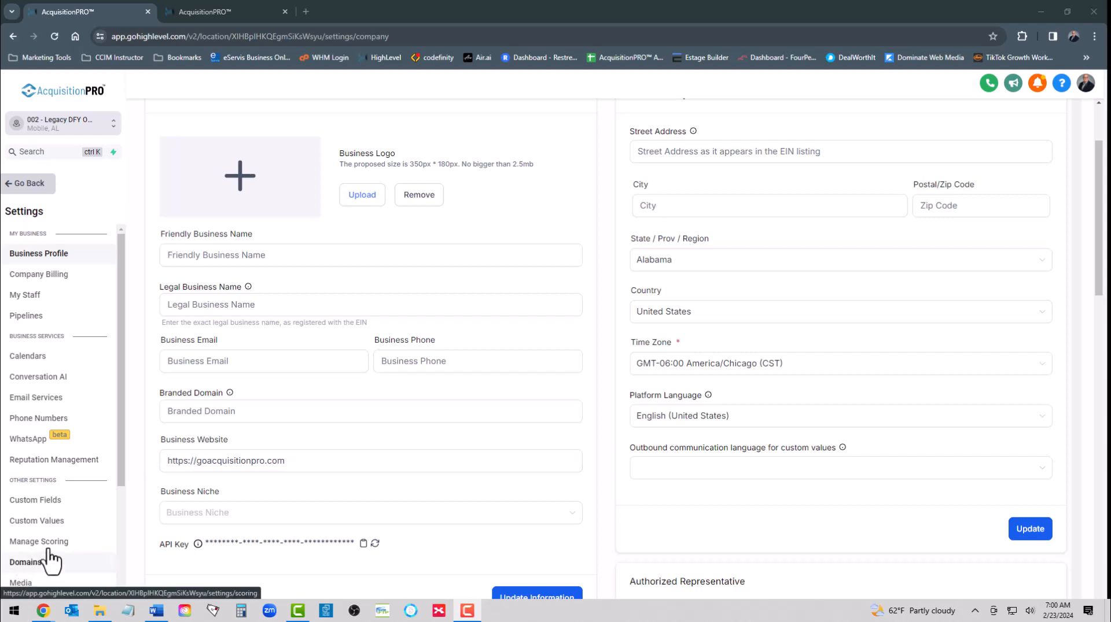
{"action": "left_click", "coordinate": [194, 463]}
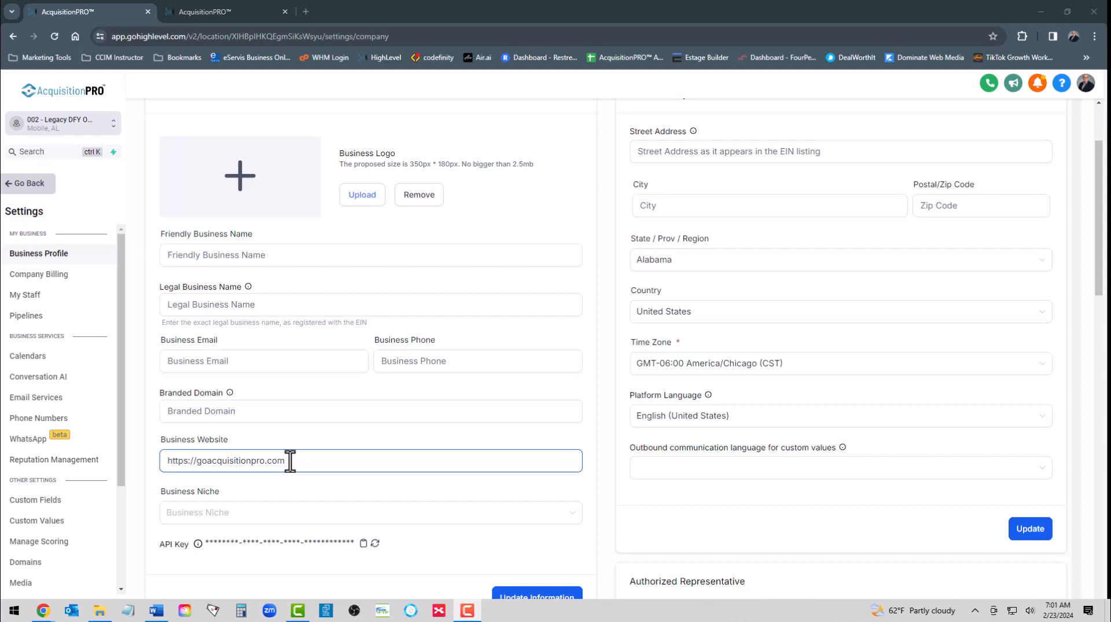
{"action": "left_click", "coordinate": [169, 36]}
{"action": "left_click", "coordinate": [217, 36]}
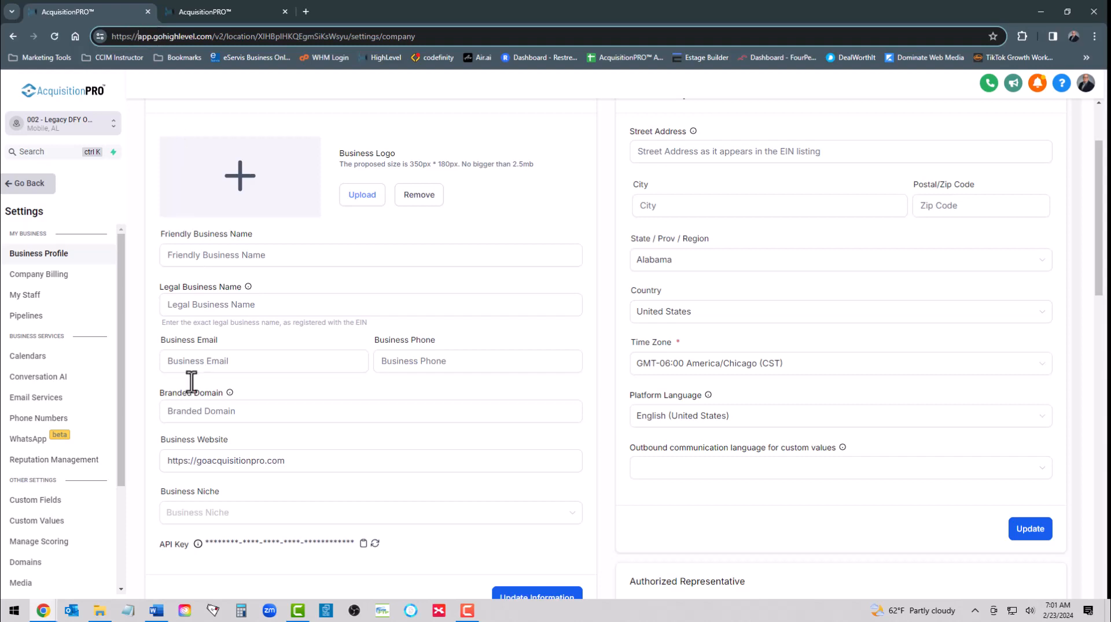
{"action": "left_click", "coordinate": [184, 460]}
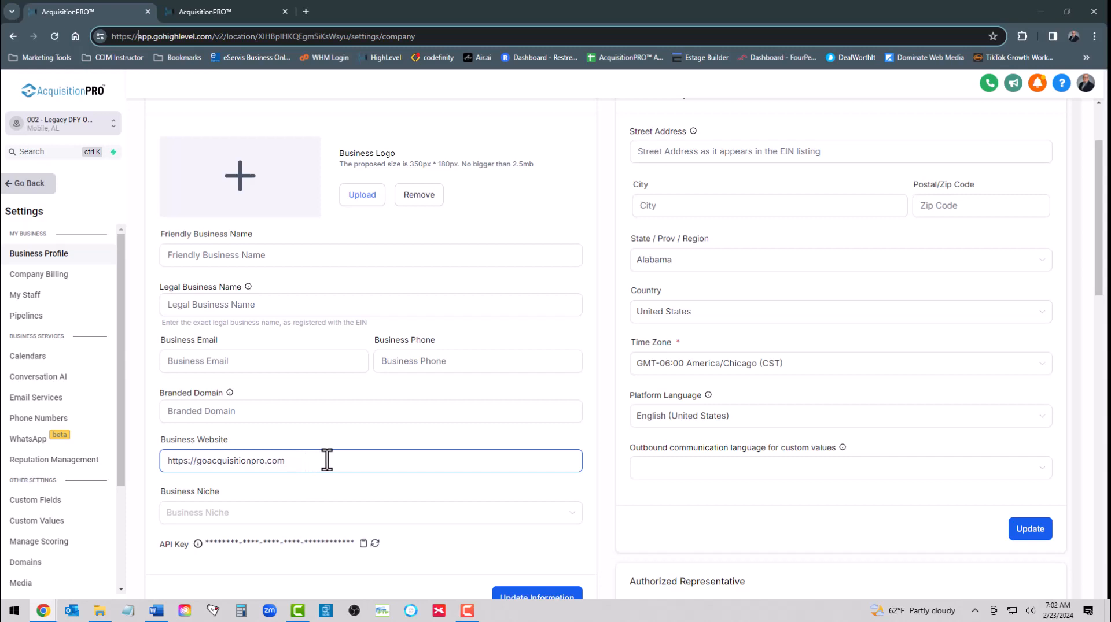
Step: Set the business niche to the accounting firm entry
{"action": "left_click", "coordinate": [261, 515]}
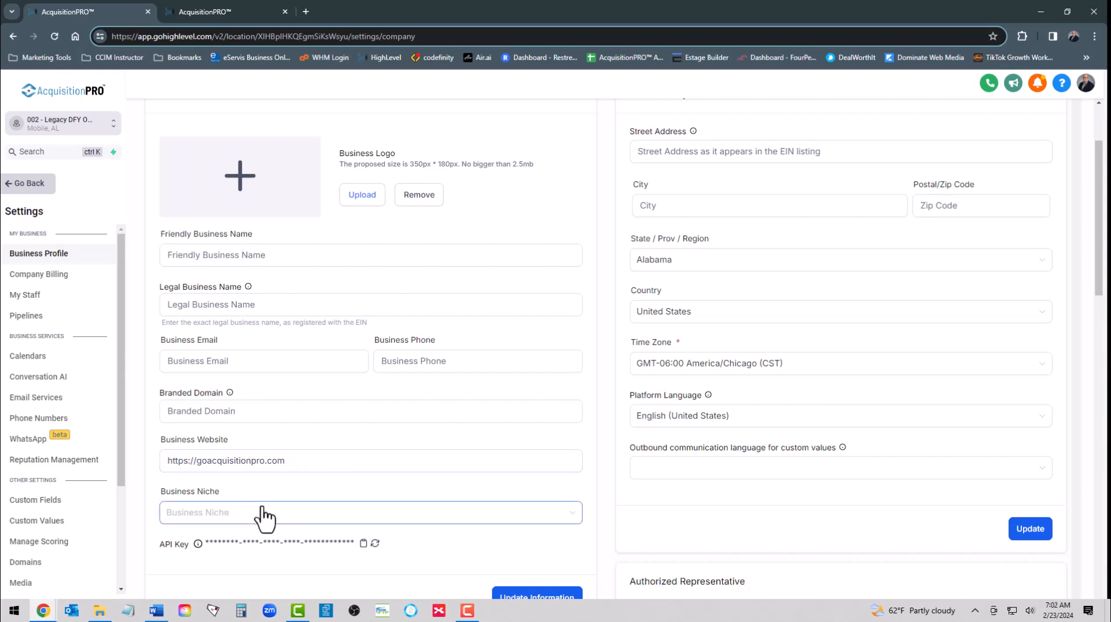
{"action": "left_click", "coordinate": [235, 522]}
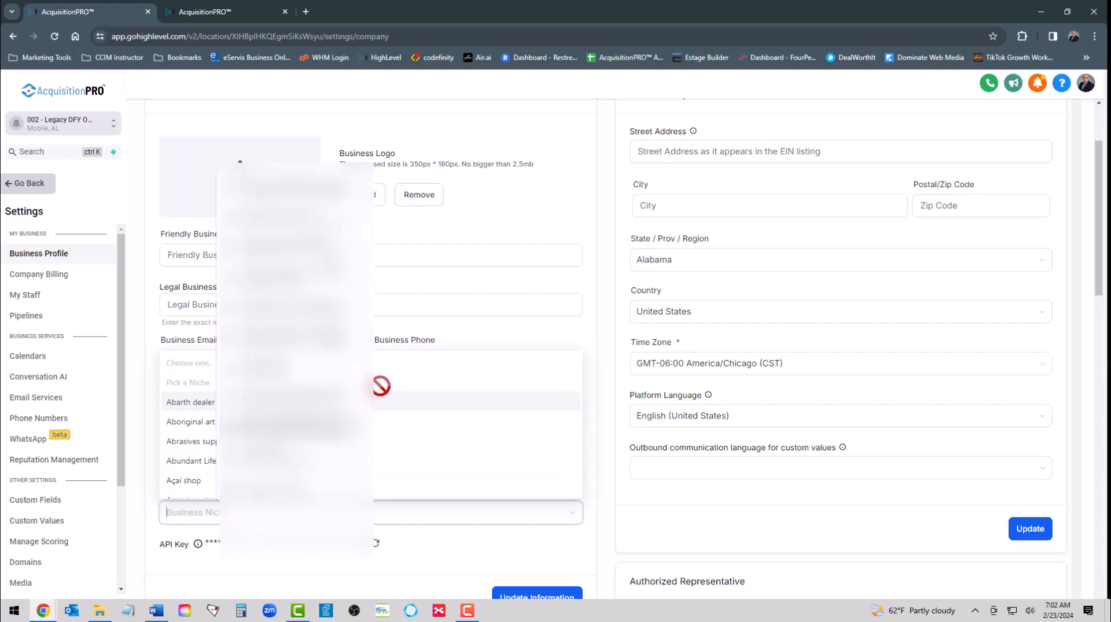
{"action": "scroll", "coordinate": [434, 434], "scroll_direction": "down", "scroll_amount": 2}
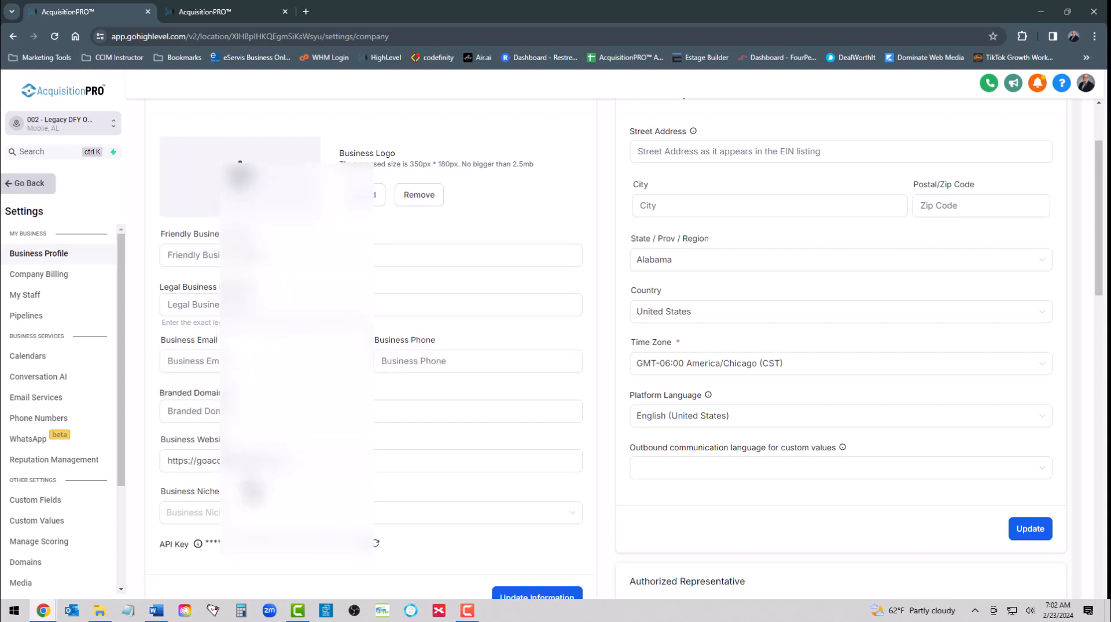
{"action": "left_click", "coordinate": [228, 513]}
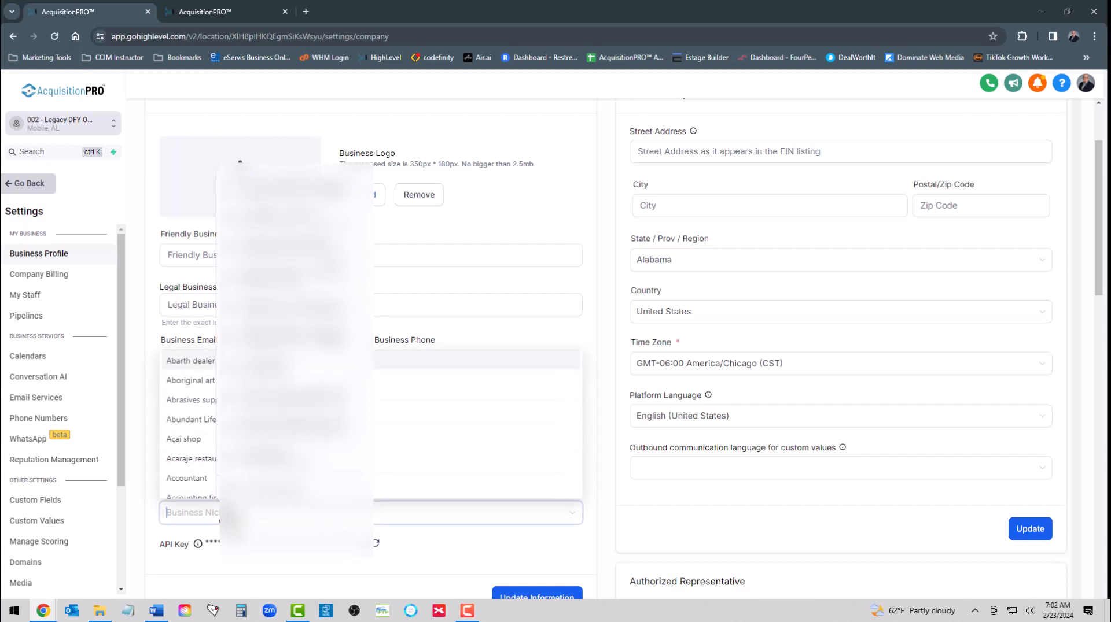
{"action": "left_click", "coordinate": [181, 521]}
{"action": "left_click", "coordinate": [181, 523]}
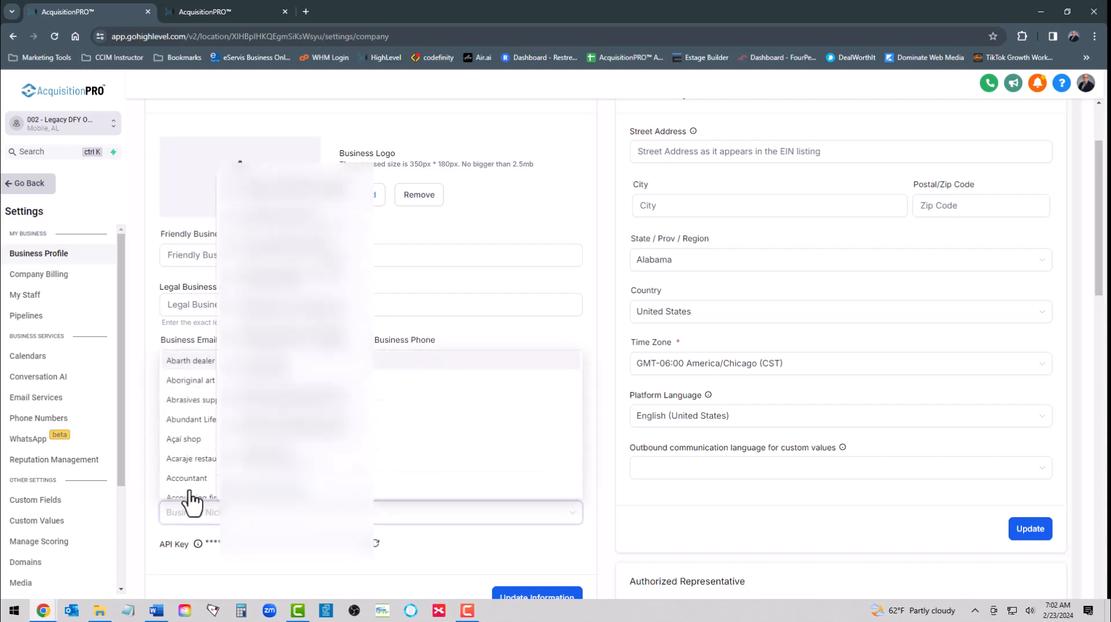
{"action": "scroll", "coordinate": [191, 491], "scroll_direction": "down", "scroll_amount": 2}
{"action": "left_click", "coordinate": [174, 383]}
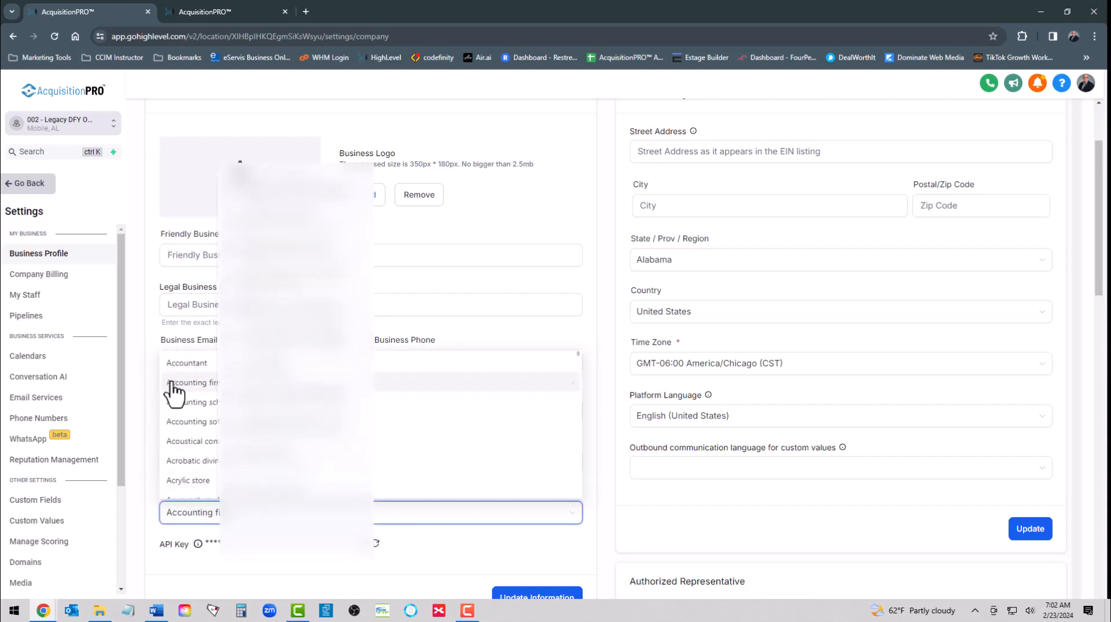
{"action": "left_click", "coordinate": [214, 521]}
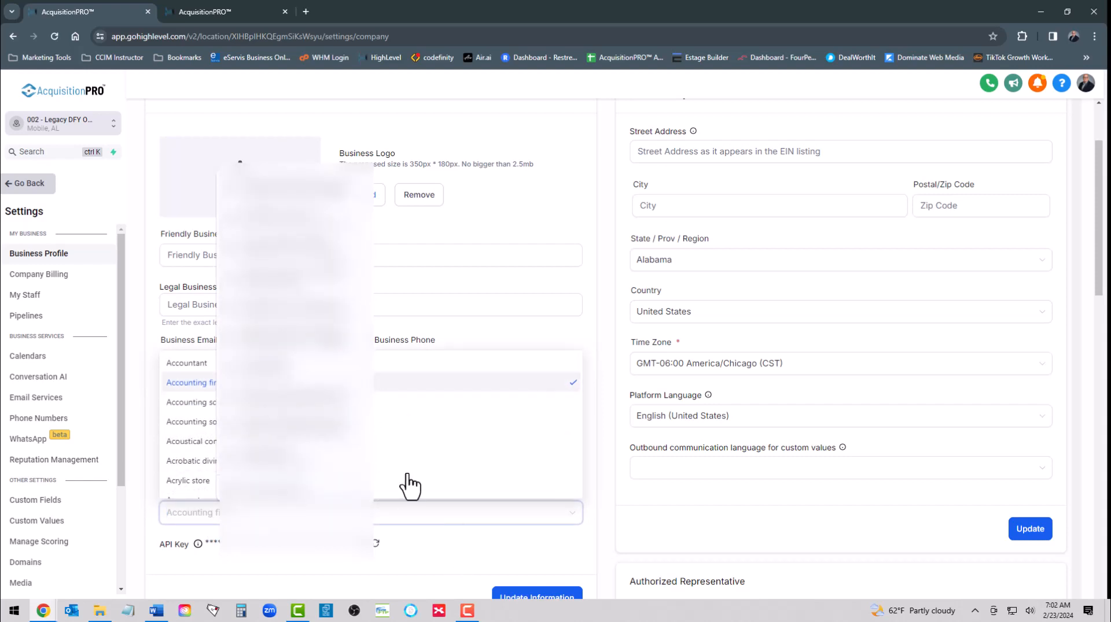
{"action": "scroll", "coordinate": [410, 463], "scroll_direction": "down", "scroll_amount": 1}
{"action": "scroll", "coordinate": [411, 450], "scroll_direction": "down", "scroll_amount": 10}
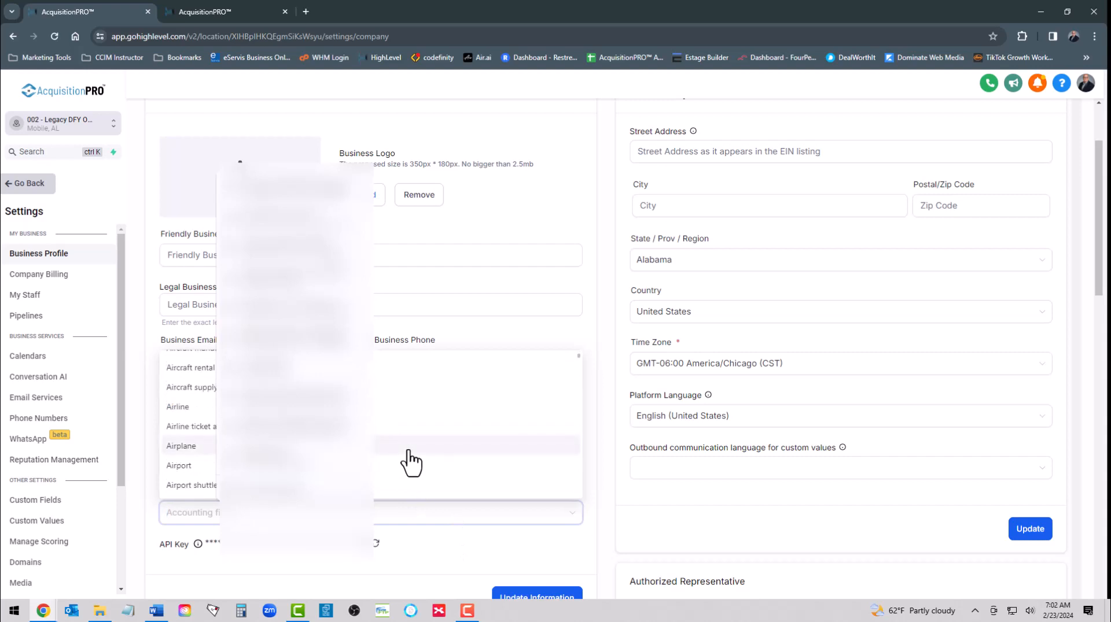
{"action": "scroll", "coordinate": [411, 461], "scroll_direction": "down", "scroll_amount": 10}
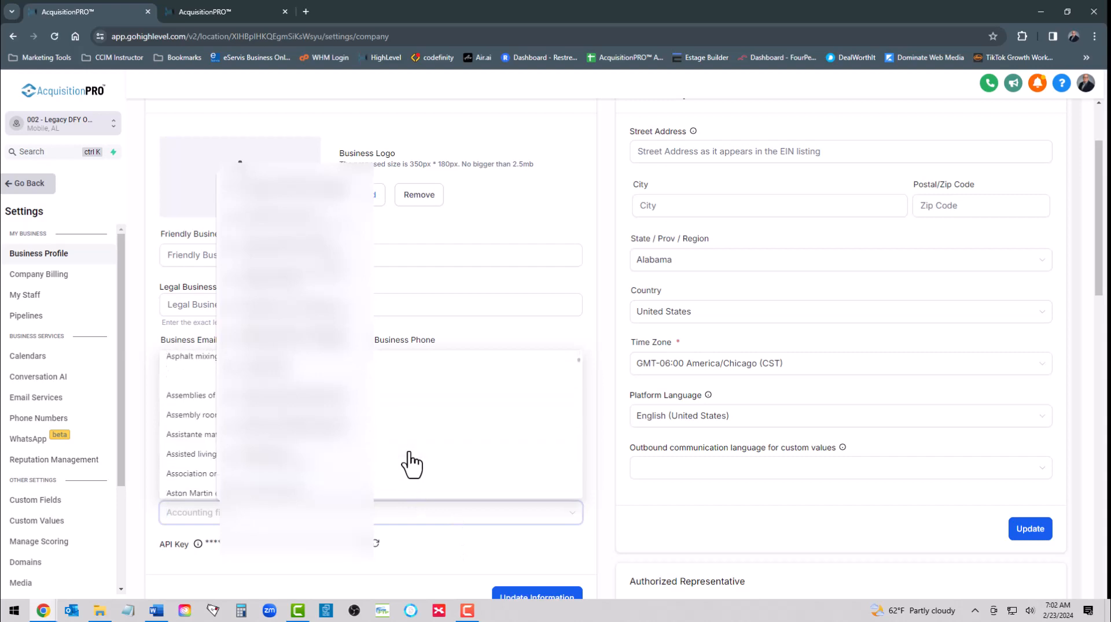
{"action": "left_click", "coordinate": [152, 489]}
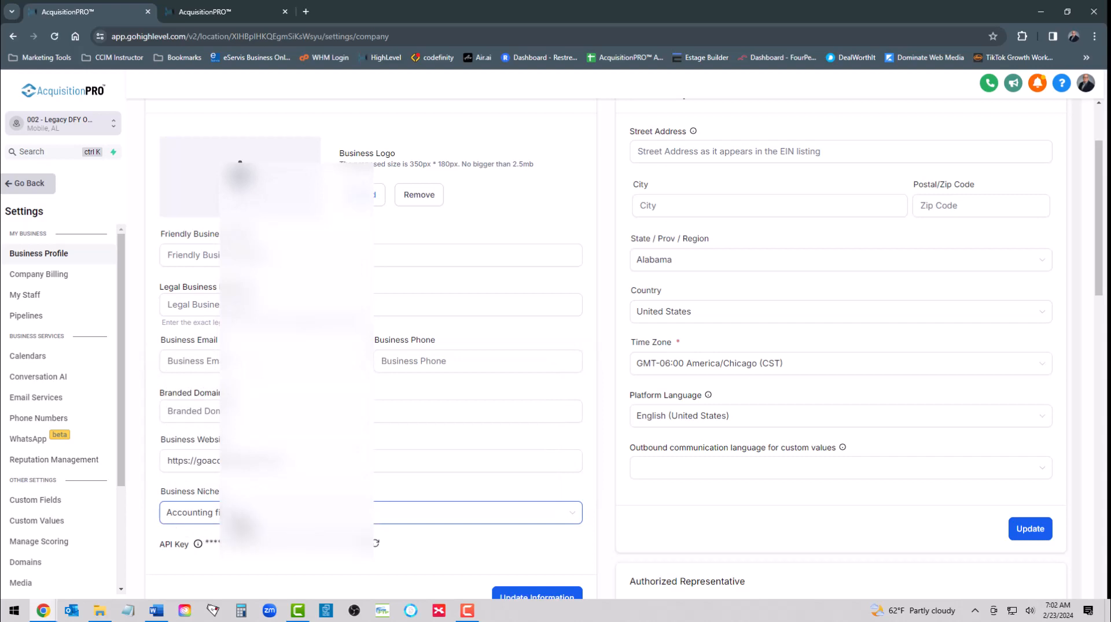
Step: Find the niches matching "real" and set the business niche to Real Estate
{"action": "left_click", "coordinate": [295, 514]}
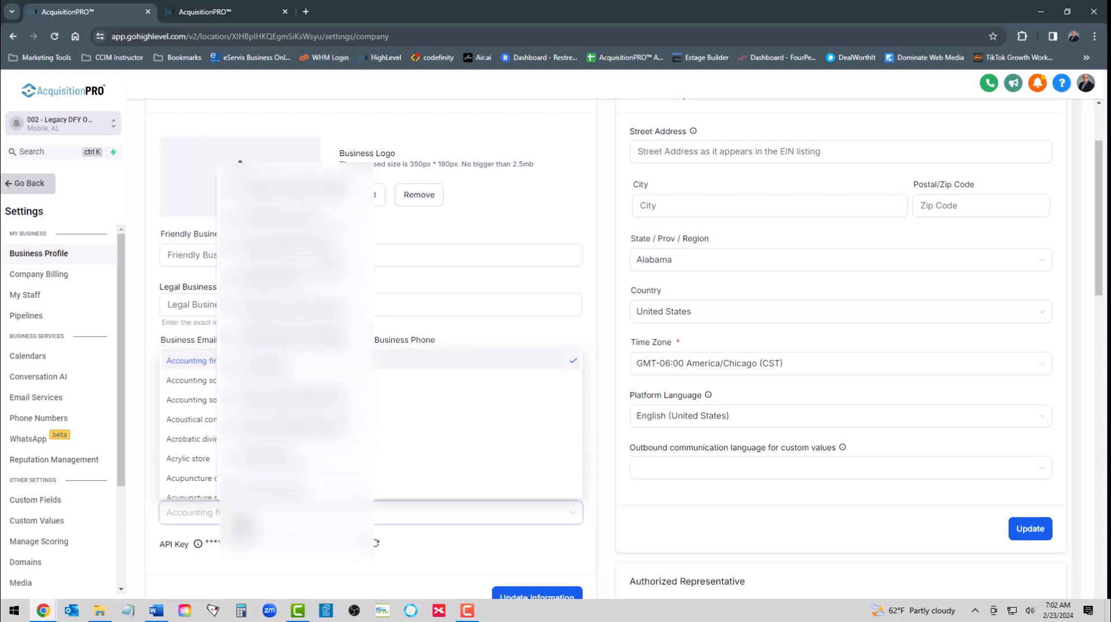
{"action": "type", "text": "real"}
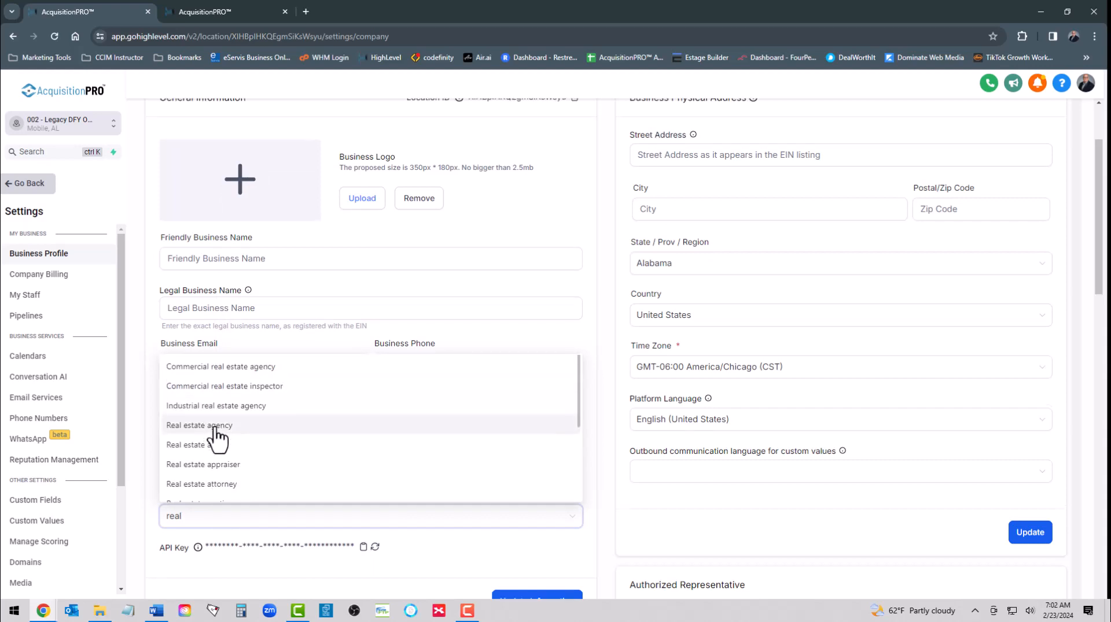
{"action": "scroll", "coordinate": [218, 439], "scroll_direction": "up", "scroll_amount": 1}
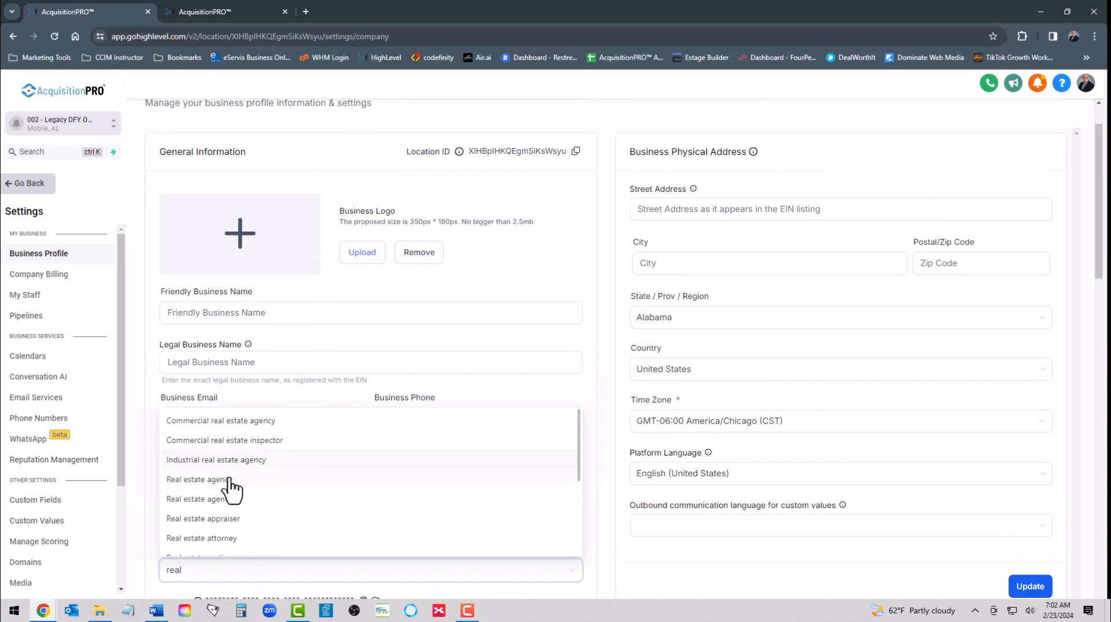
{"action": "scroll", "coordinate": [243, 489], "scroll_direction": "down", "scroll_amount": 1}
{"action": "scroll", "coordinate": [243, 489], "scroll_direction": "down", "scroll_amount": 1}
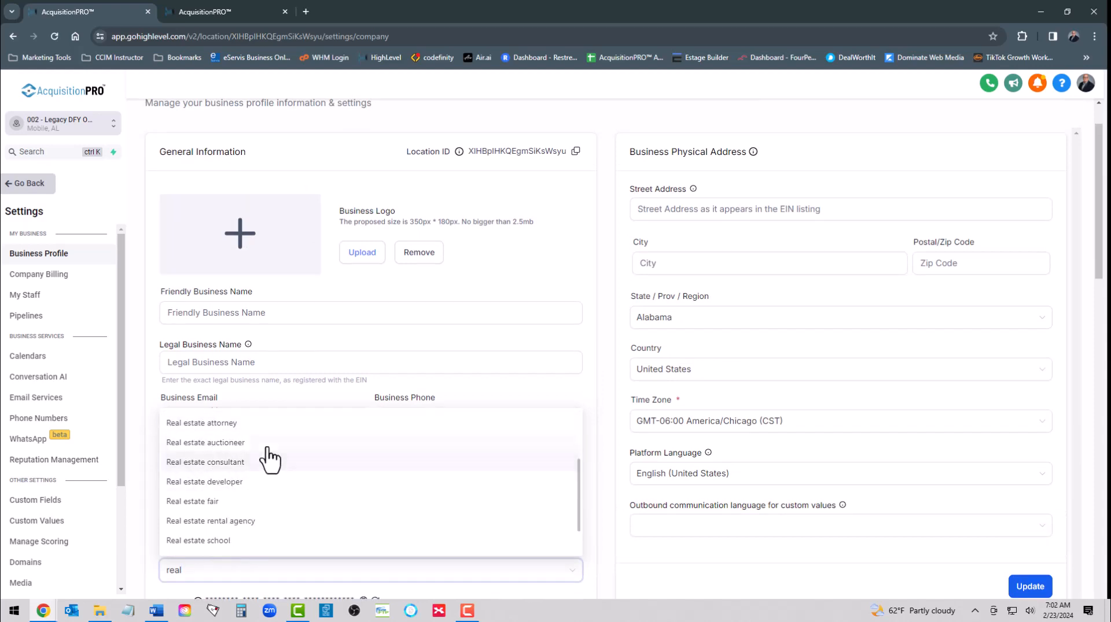
{"action": "scroll", "coordinate": [253, 502], "scroll_direction": "down", "scroll_amount": 2}
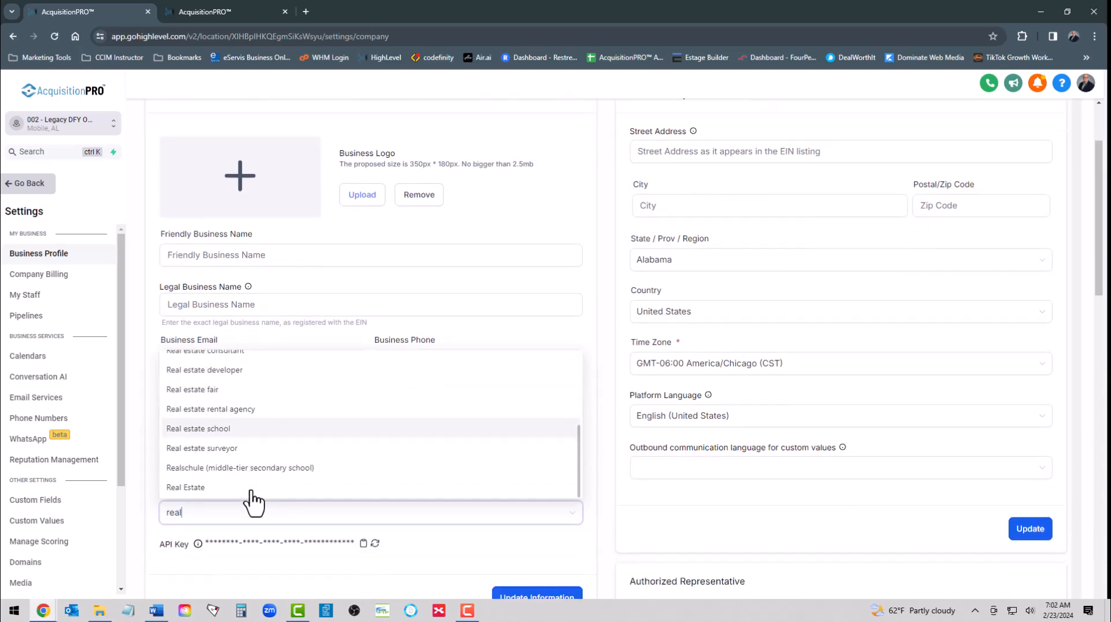
{"action": "left_click", "coordinate": [188, 495]}
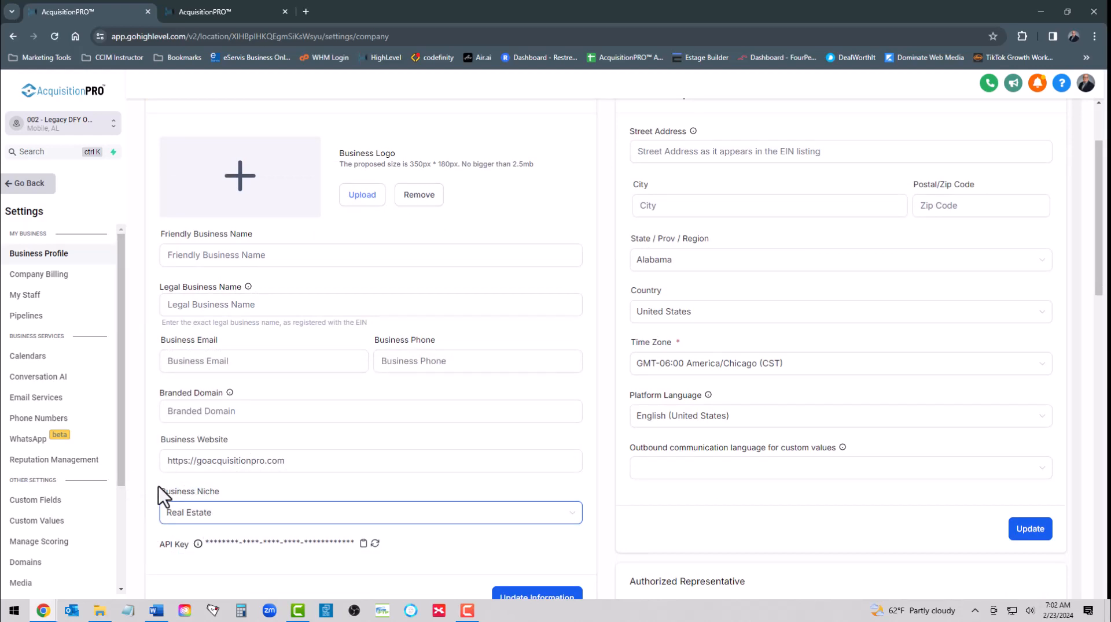
Step: Review the General Information section and the Business Physical Address fields, from street address to outbound communication language
{"action": "scroll", "coordinate": [563, 362], "scroll_direction": "up", "scroll_amount": 1}
{"action": "scroll", "coordinate": [563, 481], "scroll_direction": "down", "scroll_amount": 3}
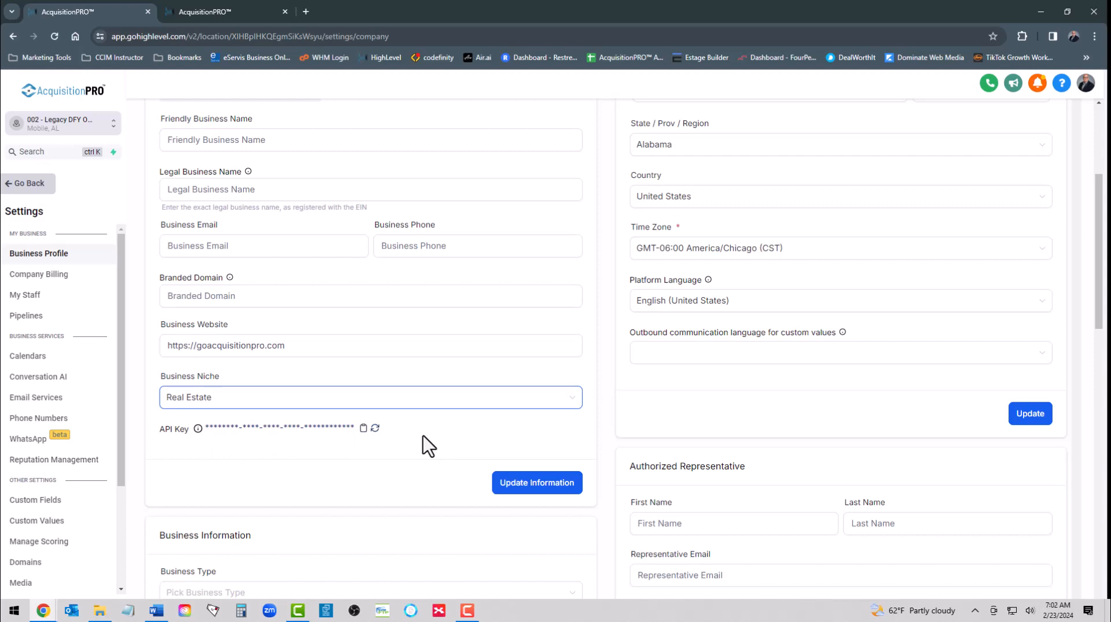
{"action": "scroll", "coordinate": [428, 445], "scroll_direction": "up", "scroll_amount": 3}
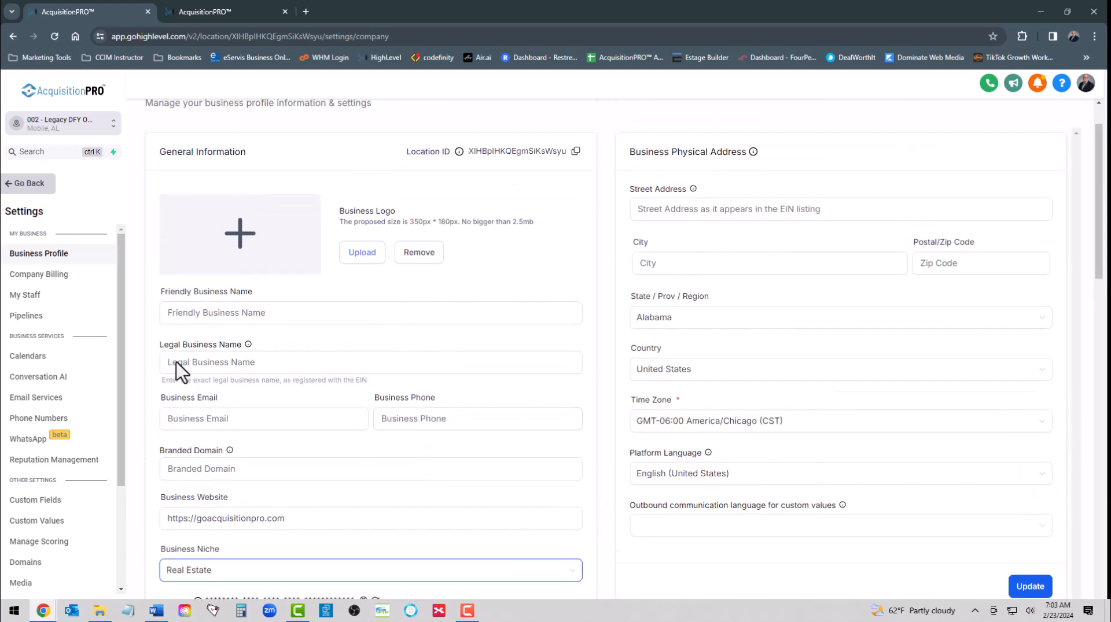
{"action": "scroll", "coordinate": [449, 525], "scroll_direction": "down", "scroll_amount": 2}
{"action": "scroll", "coordinate": [521, 340], "scroll_direction": "up", "scroll_amount": 3}
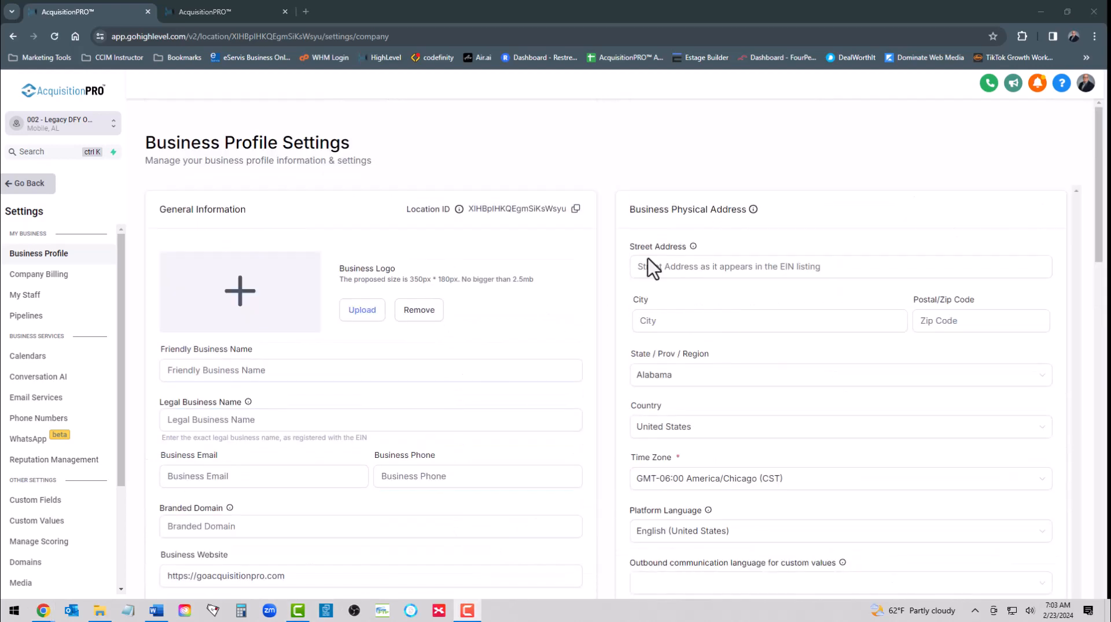
{"action": "scroll", "coordinate": [713, 399], "scroll_direction": "down", "scroll_amount": 2}
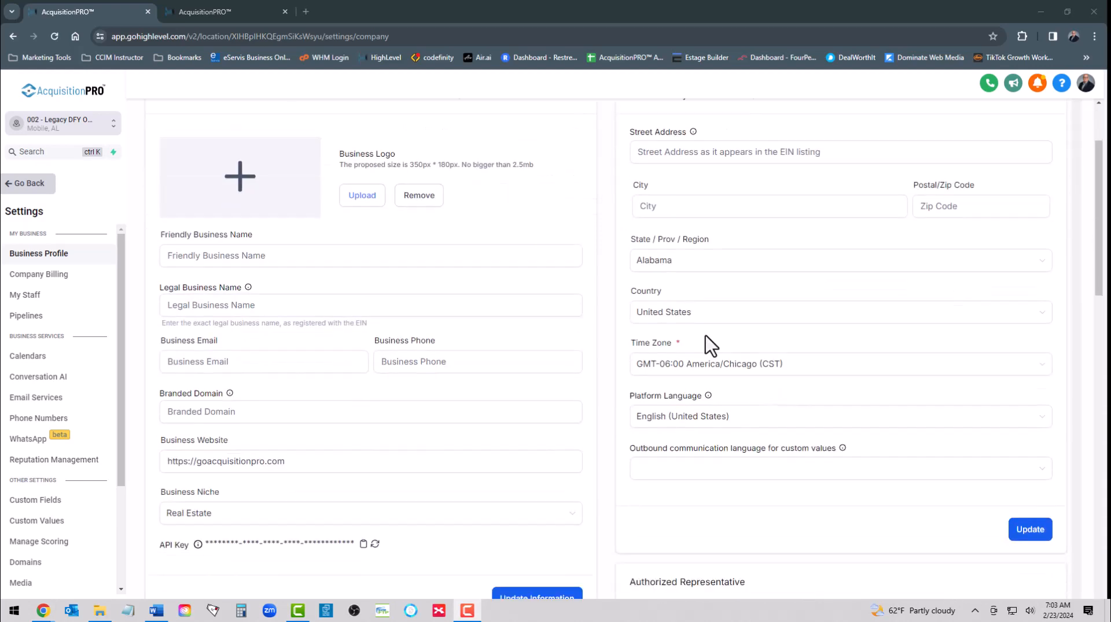
{"action": "left_click", "coordinate": [736, 218]}
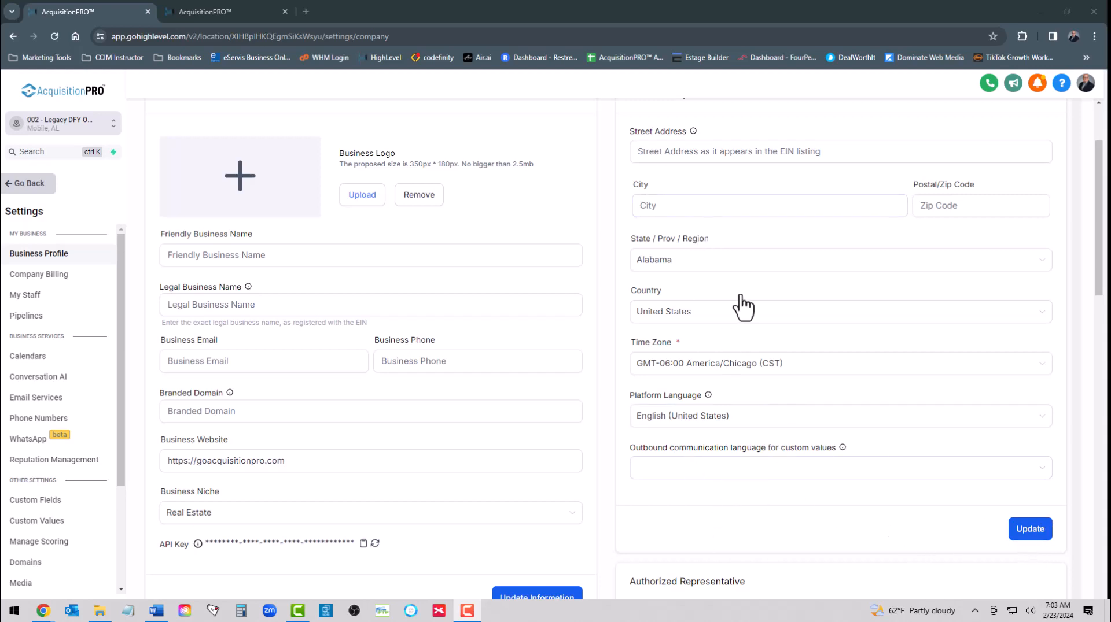
Step: Set the business type in the Business Information section to Limited Liability Company Or Sole-Proprietorship
{"action": "scroll", "coordinate": [792, 266], "scroll_direction": "down", "scroll_amount": 5}
{"action": "scroll", "coordinate": [754, 231], "scroll_direction": "down", "scroll_amount": 4}
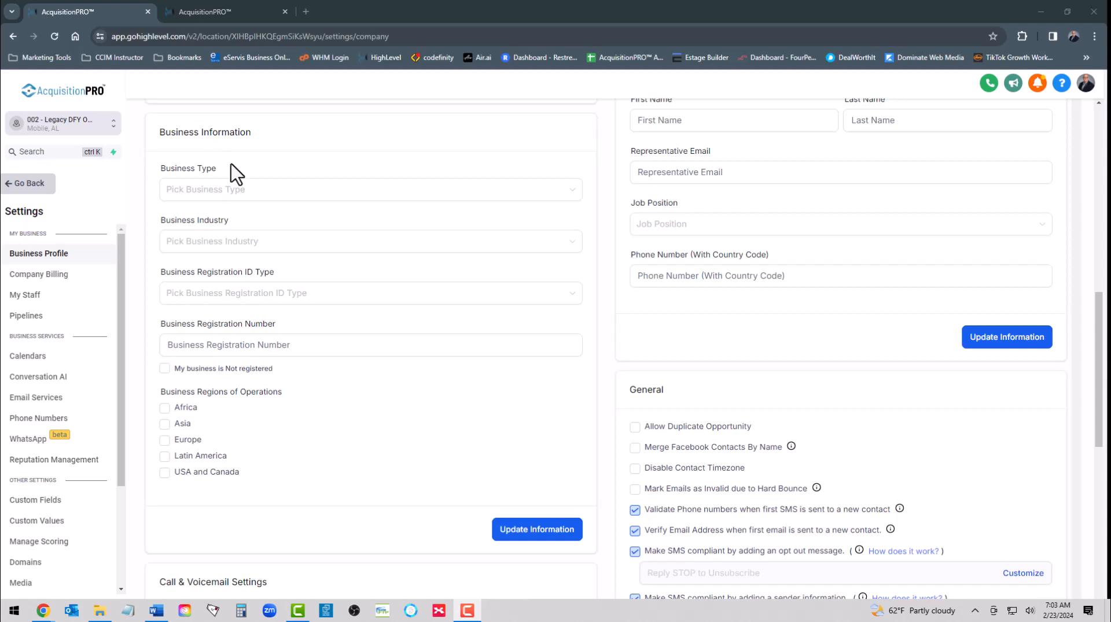
{"action": "left_click", "coordinate": [217, 194]}
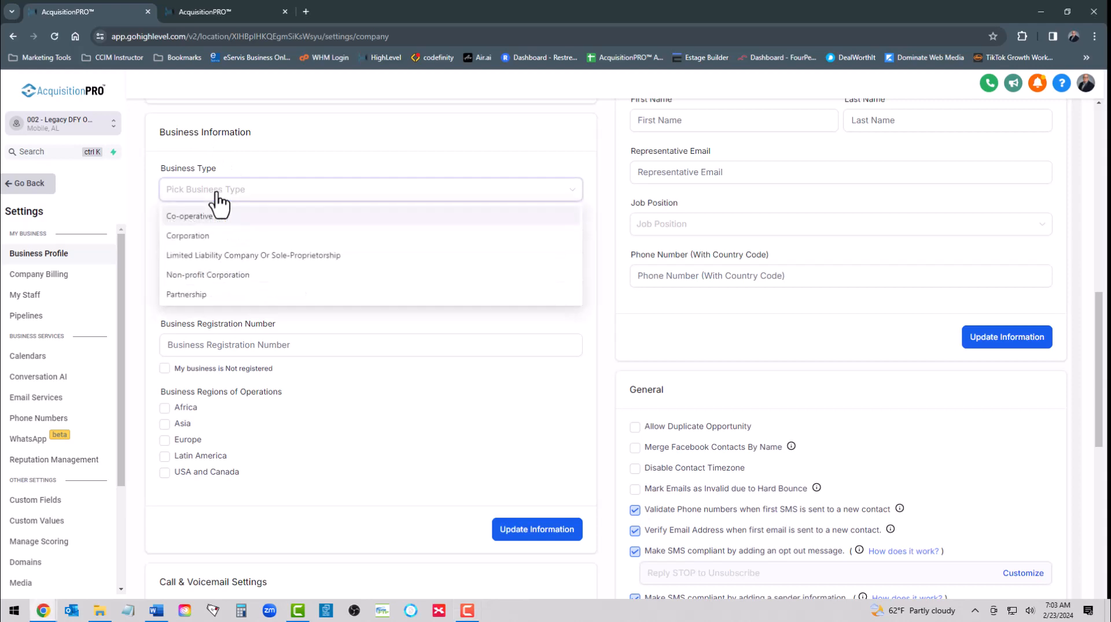
{"action": "left_click", "coordinate": [237, 258]}
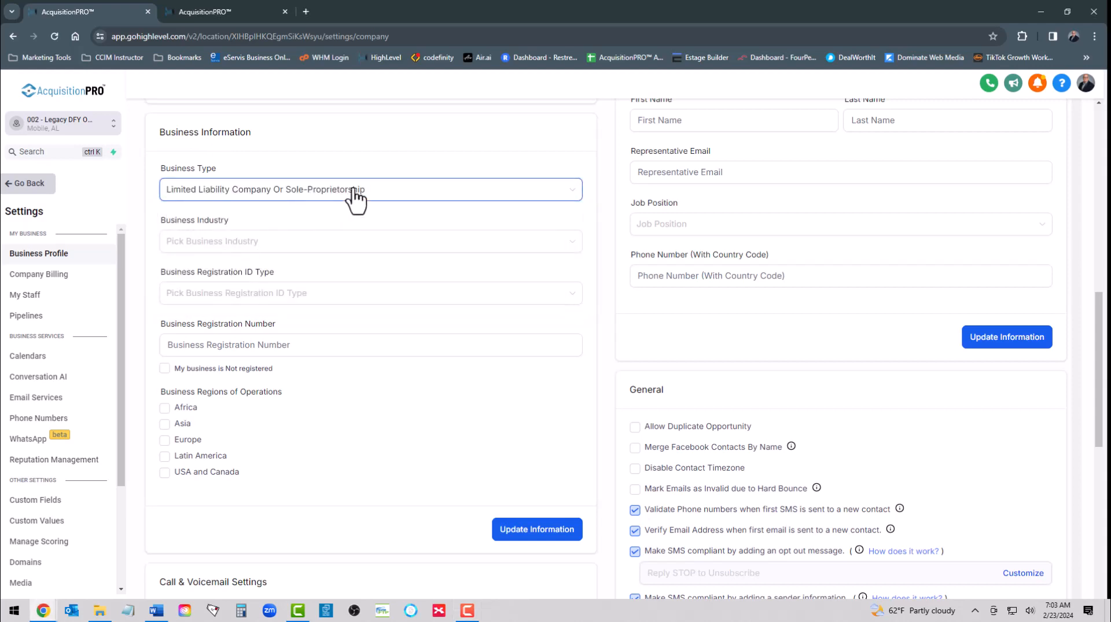
Step: Set the business industry to Real Estate
{"action": "left_click", "coordinate": [221, 243]}
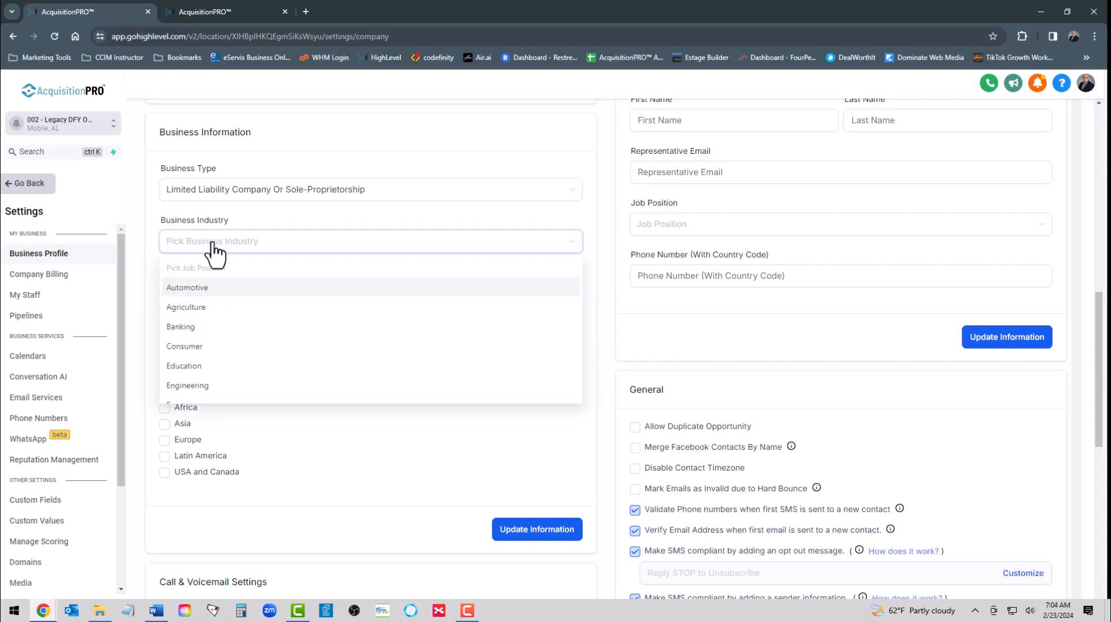
{"action": "scroll", "coordinate": [238, 315], "scroll_direction": "down", "scroll_amount": 10}
{"action": "scroll", "coordinate": [239, 320], "scroll_direction": "up", "scroll_amount": 5}
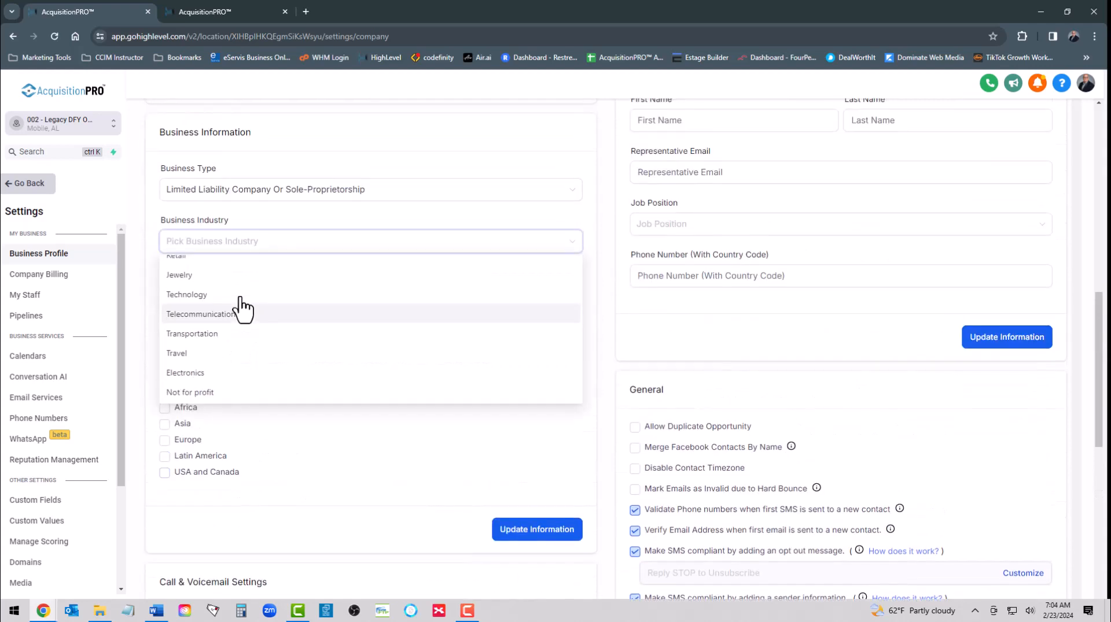
{"action": "scroll", "coordinate": [243, 307], "scroll_direction": "up", "scroll_amount": 3}
{"action": "left_click", "coordinate": [207, 332]}
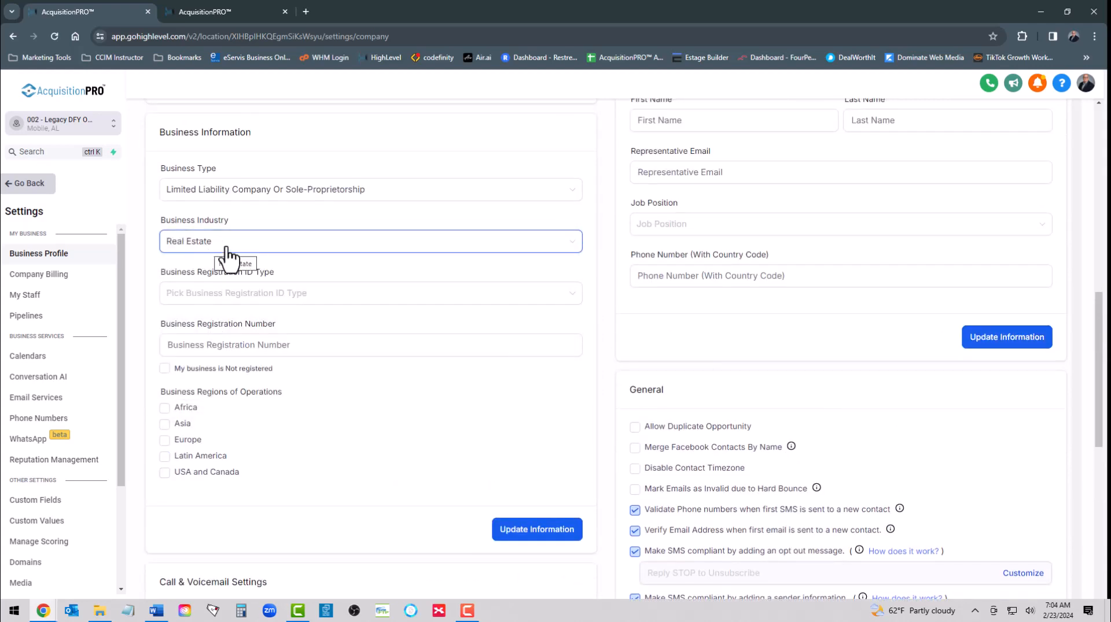
Step: Set the business registration ID type to USA: Employer Identification Number (EIN) and mark USA and Canada as the region of operations
{"action": "left_click", "coordinate": [195, 300]}
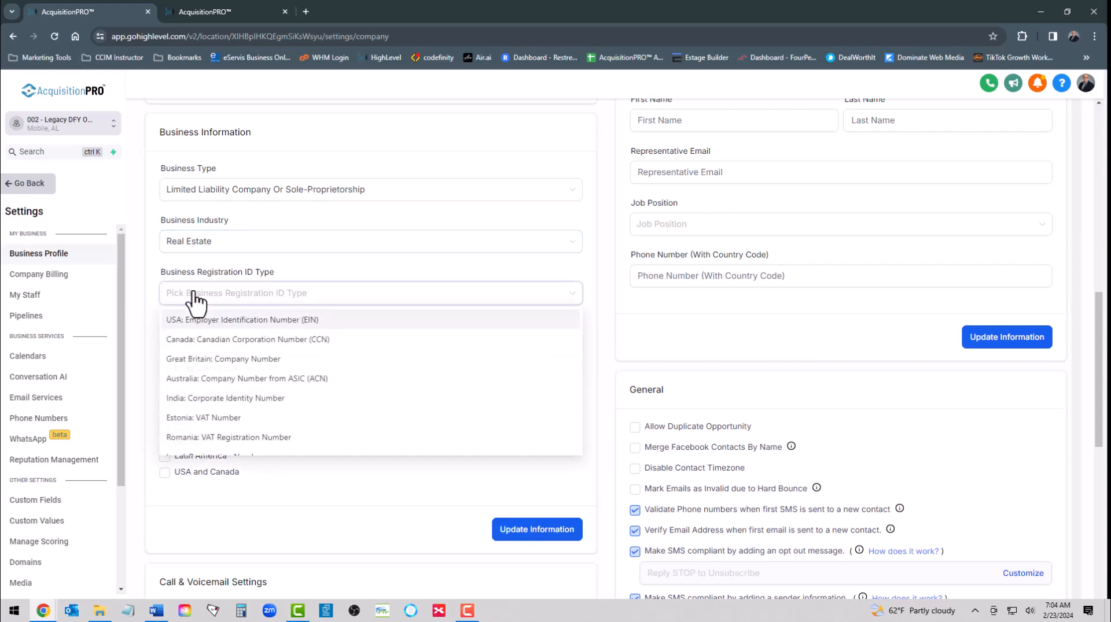
{"action": "left_click", "coordinate": [223, 321]}
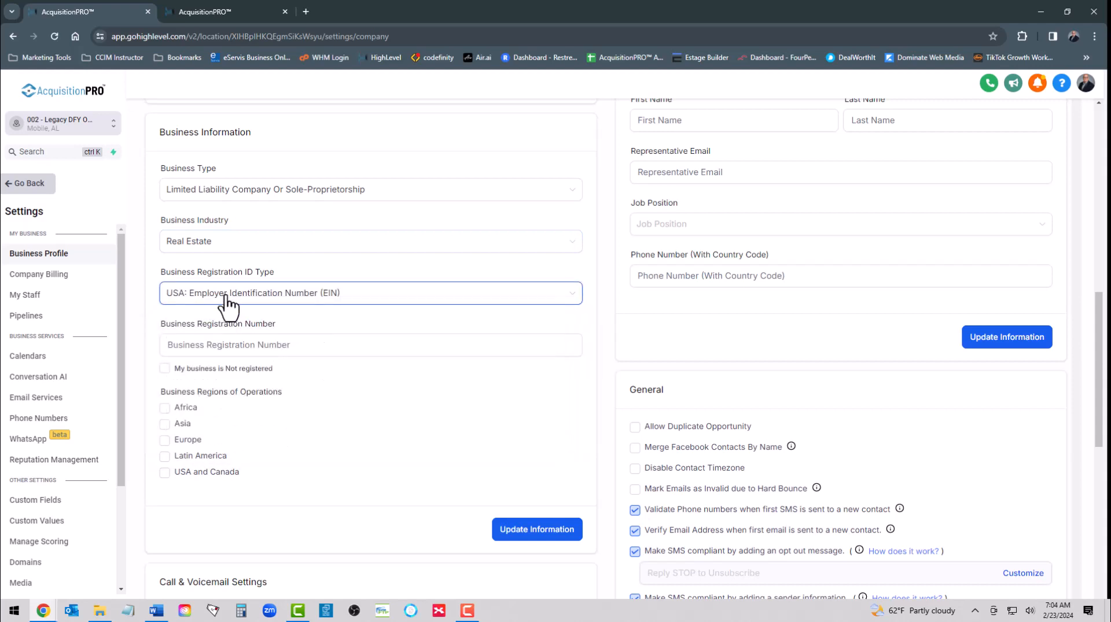
{"action": "left_click", "coordinate": [227, 299]}
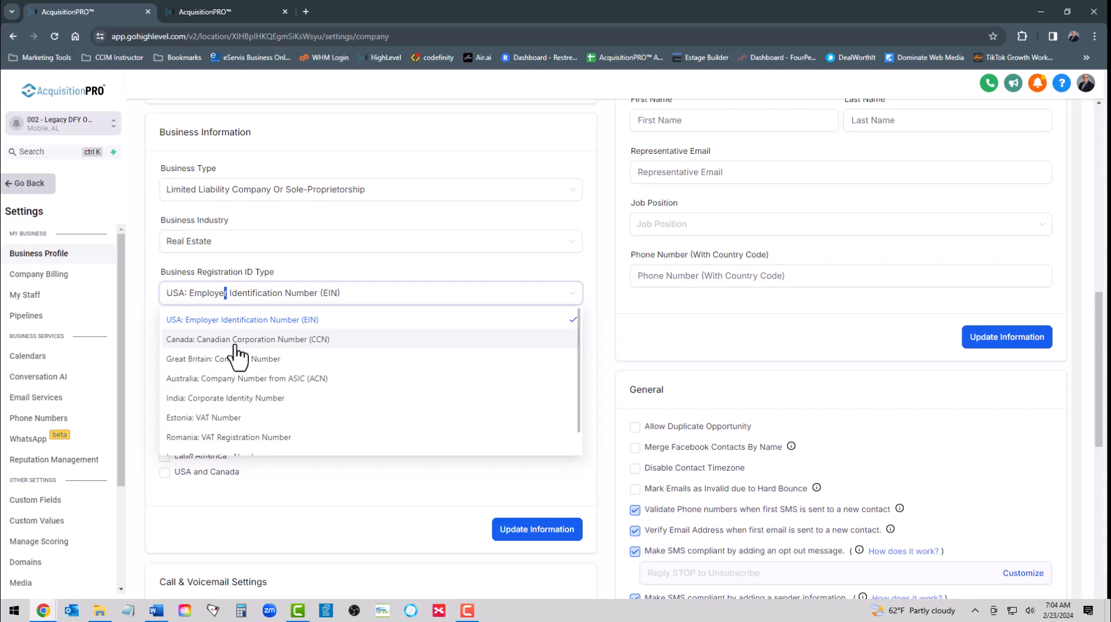
{"action": "left_click", "coordinate": [150, 300]}
{"action": "left_click", "coordinate": [198, 344]}
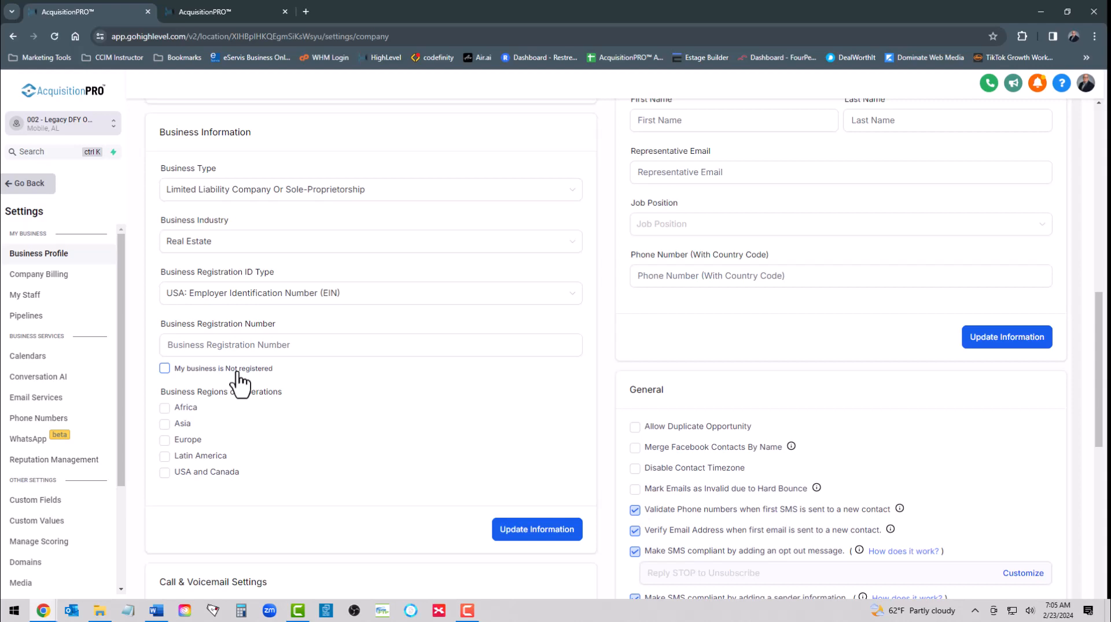
{"action": "left_click", "coordinate": [164, 473]}
Step: Try appending ", LLC" and a business mailing address to the email unsubscribe content, and discard the edit
{"action": "scroll", "coordinate": [796, 374], "scroll_direction": "down", "scroll_amount": 4}
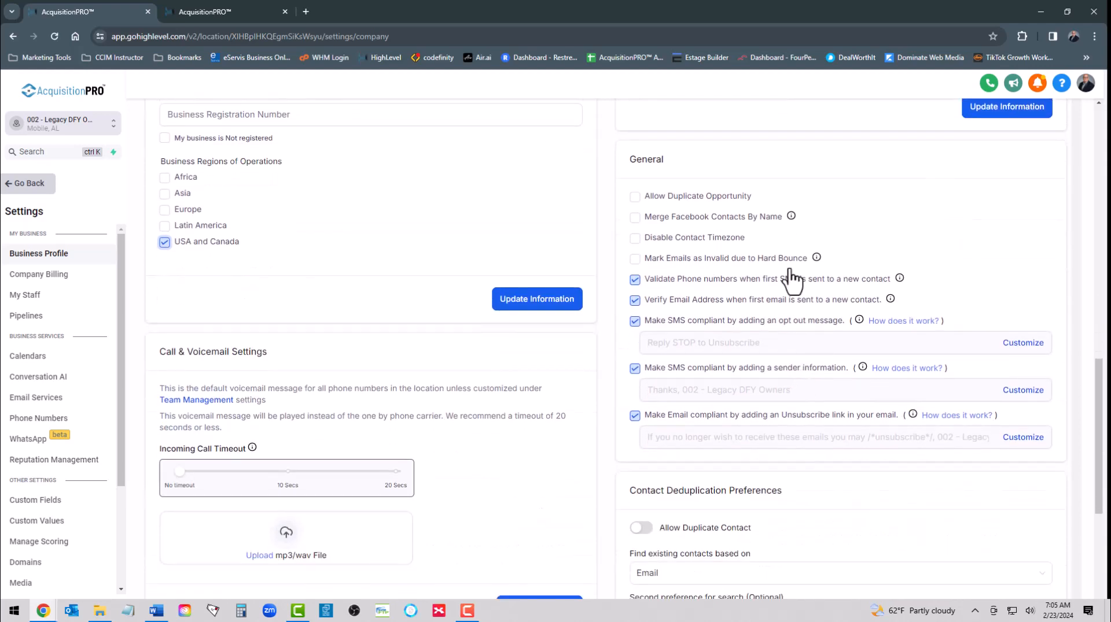
{"action": "scroll", "coordinate": [664, 151], "scroll_direction": "down", "scroll_amount": 1}
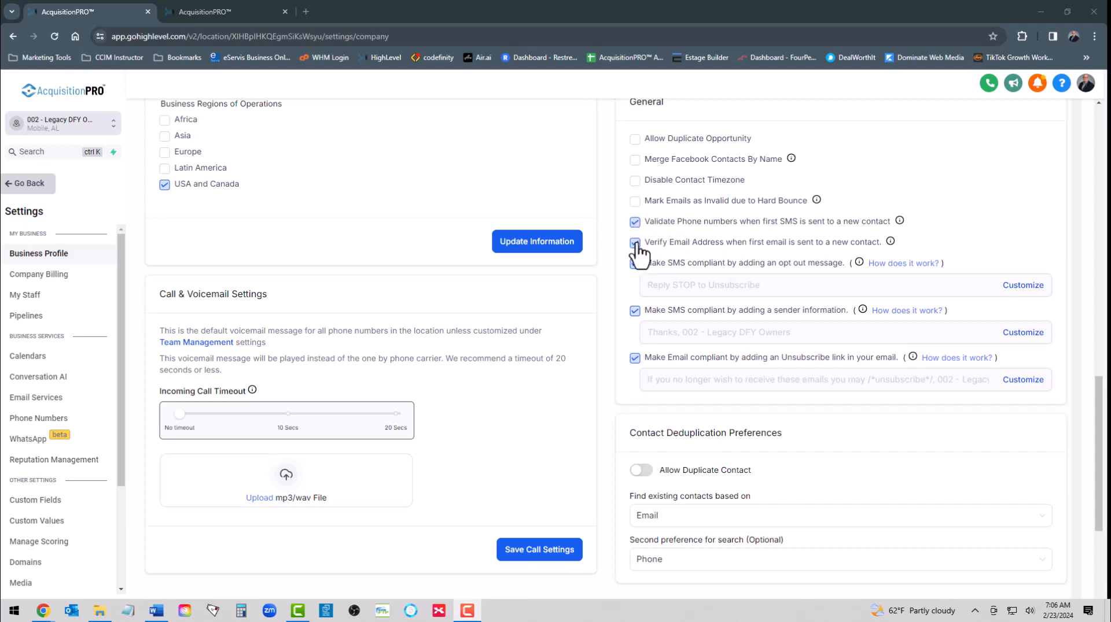
{"action": "left_click", "coordinate": [634, 221]}
{"action": "left_click", "coordinate": [1032, 384]}
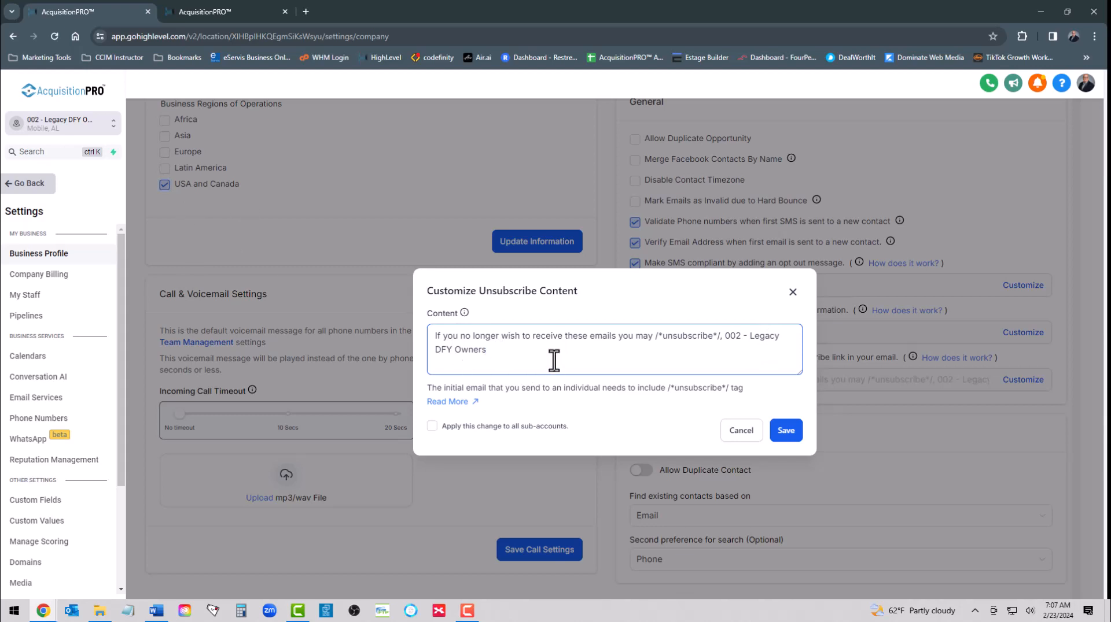
{"action": "type", "text": ", LLC"}
{"action": "type", "text": "| 123 Main St Anywhere US 12345"}
{"action": "left_click_drag", "start_coordinate": [515, 350], "coordinate": [644, 350]}
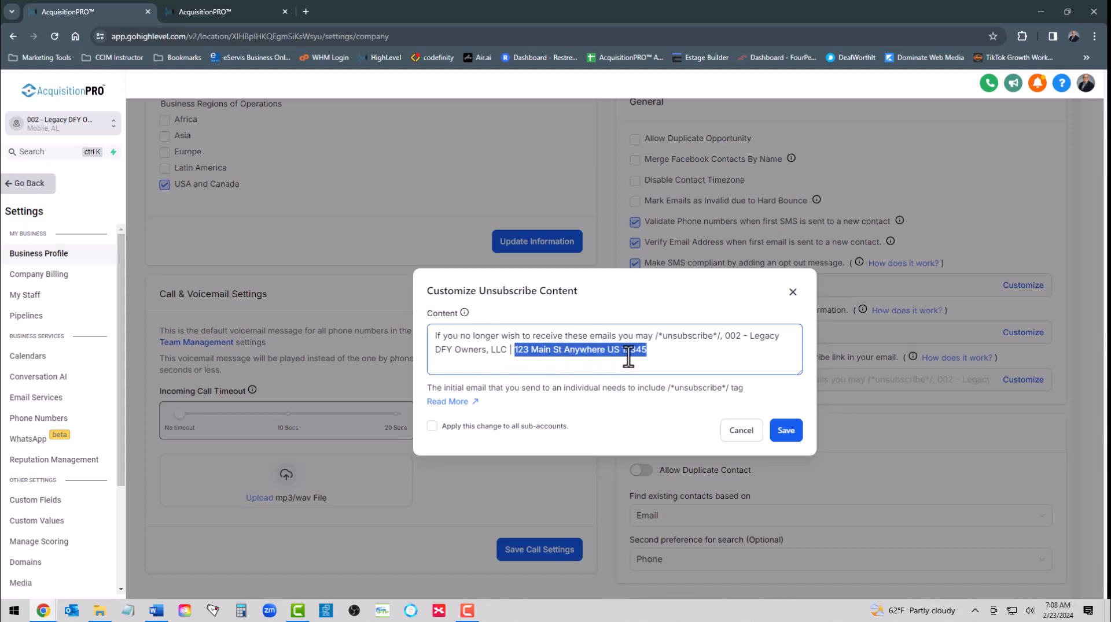
{"action": "left_click", "coordinate": [655, 351]}
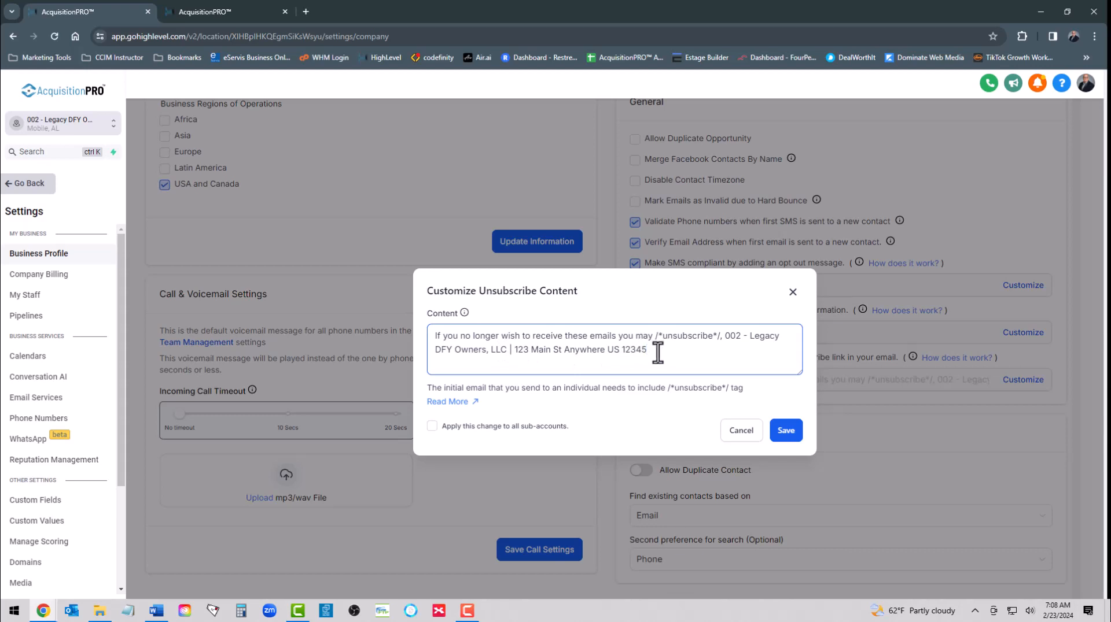
{"action": "left_click", "coordinate": [742, 432]}
Step: Change "we" to "I" in the missed call text back message, giving "I saw that I just missed your call"
{"action": "scroll", "coordinate": [766, 379], "scroll_direction": "down", "scroll_amount": 2}
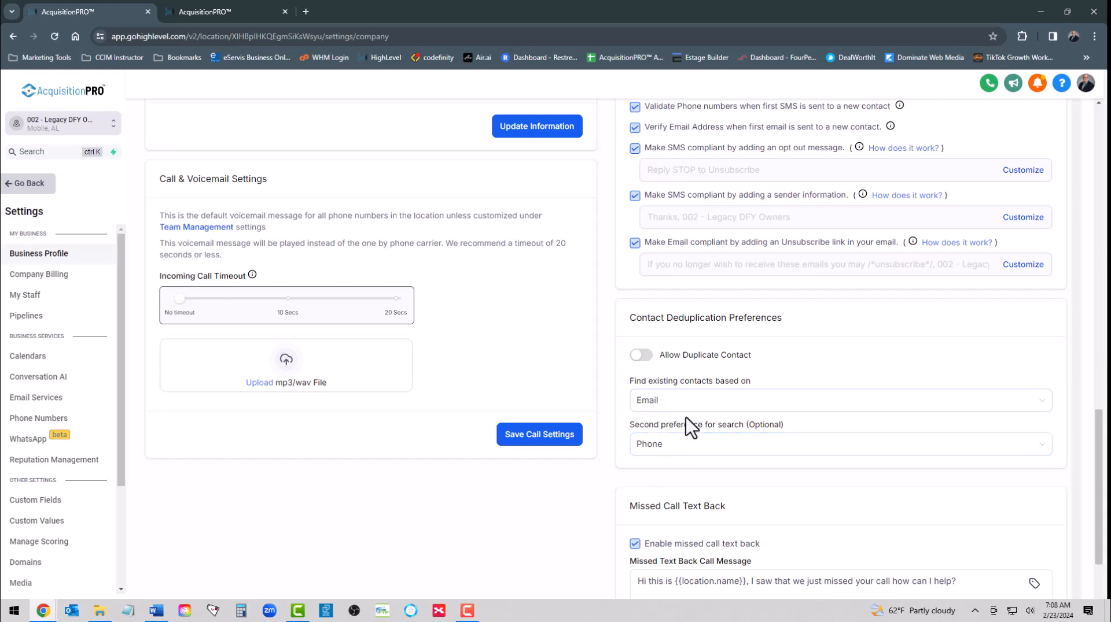
{"action": "scroll", "coordinate": [686, 416], "scroll_direction": "down", "scroll_amount": 3}
{"action": "left_click", "coordinate": [840, 431]}
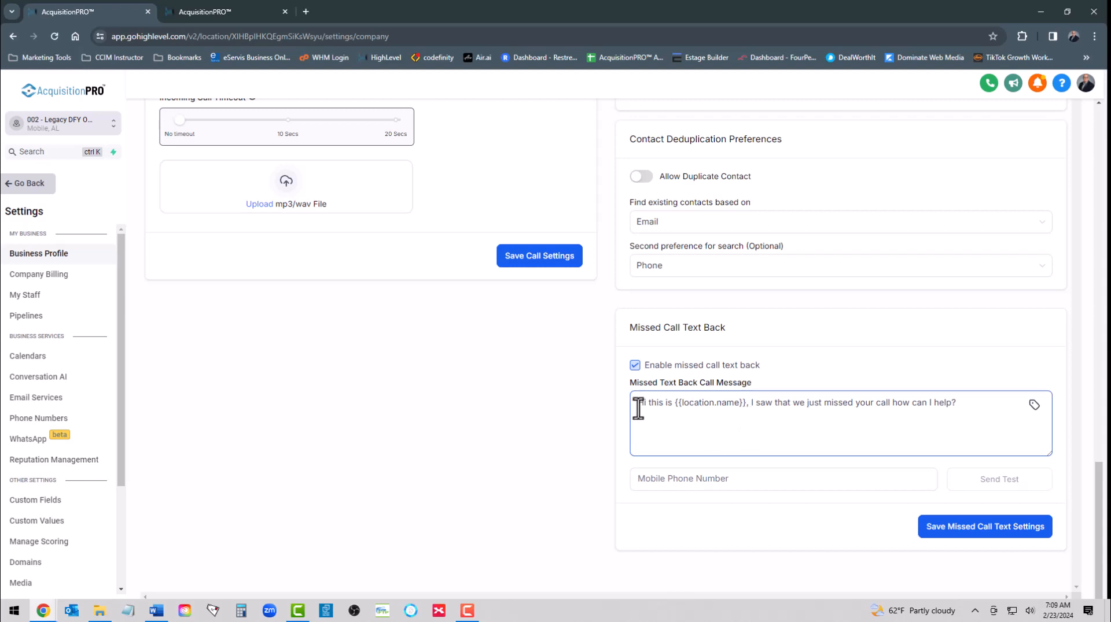
{"action": "left_click_drag", "start_coordinate": [636, 407], "coordinate": [960, 417]}
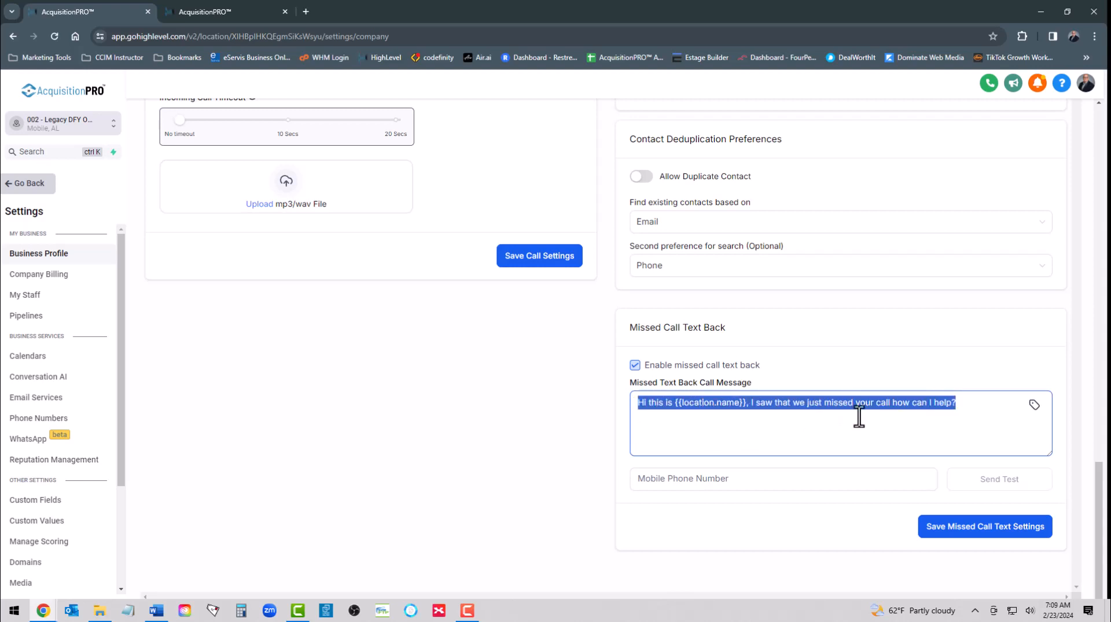
{"action": "left_click", "coordinate": [715, 399]}
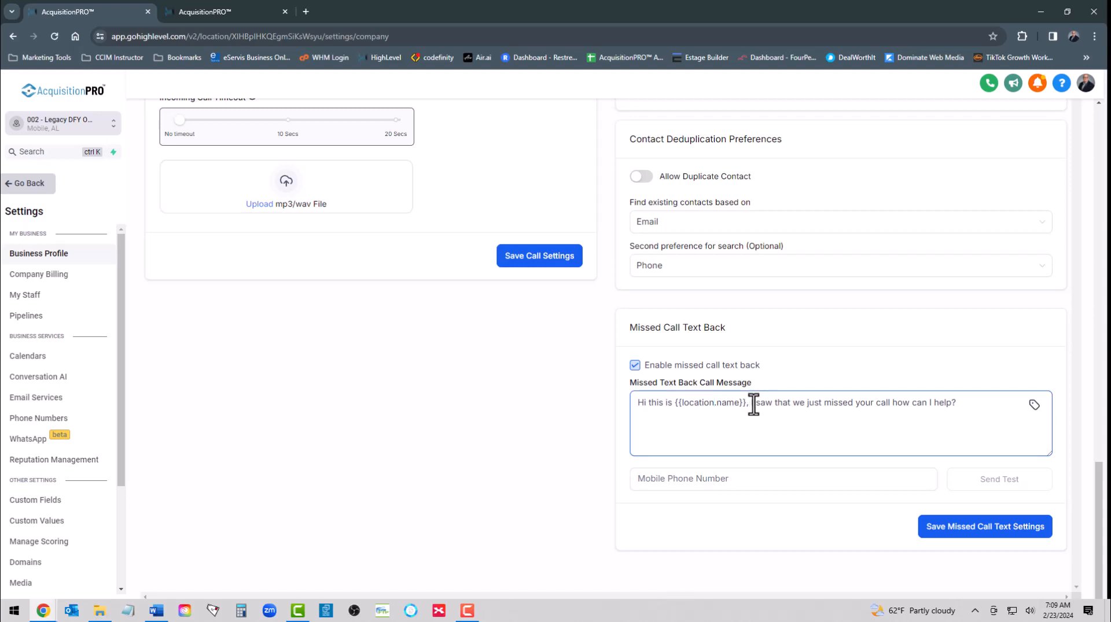
{"action": "left_click", "coordinate": [804, 403]}
{"action": "key", "text": "BackSpace"}
{"action": "key", "text": "BackSpace"}
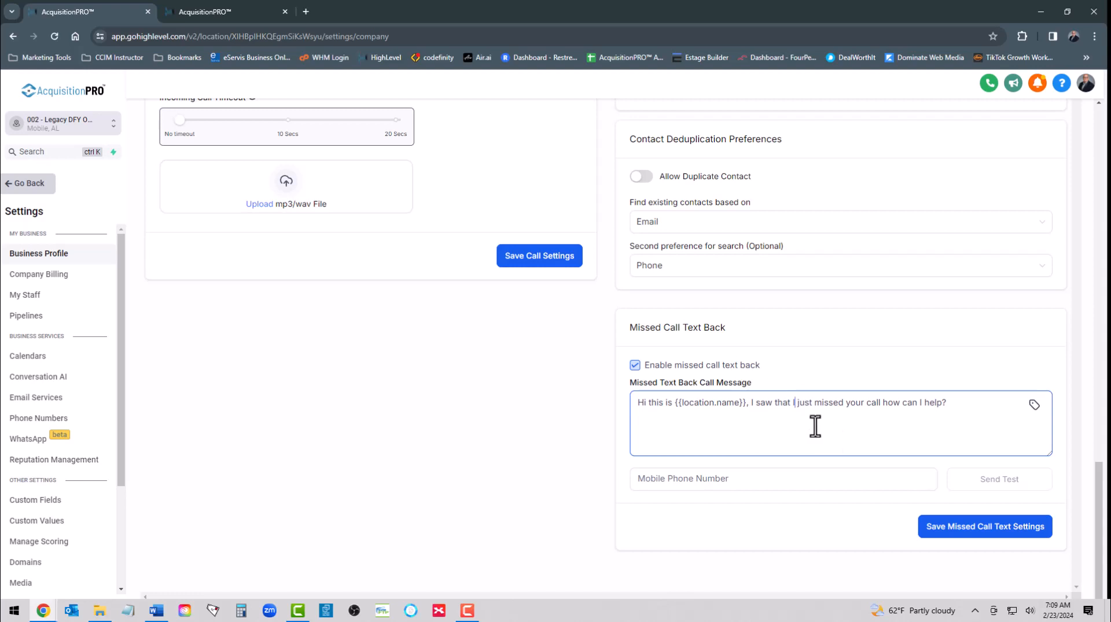
Step: Reword the end of the missed call message as a separate sentence: "How may I help you today?"
{"action": "left_click", "coordinate": [879, 403]}
{"action": "type", "text": "."}
{"action": "key", "text": "BackSpace"}
{"action": "type", "text": "H"}
{"action": "key", "text": "BackSpace"}
{"action": "key", "text": "BackSpace"}
{"action": "key", "text": "BackSpace"}
{"action": "type", "text": "may"}
{"action": "key", "text": "BackSpace"}
{"action": "key", "text": "BackSpace"}
{"action": "type", "text": "you today"}
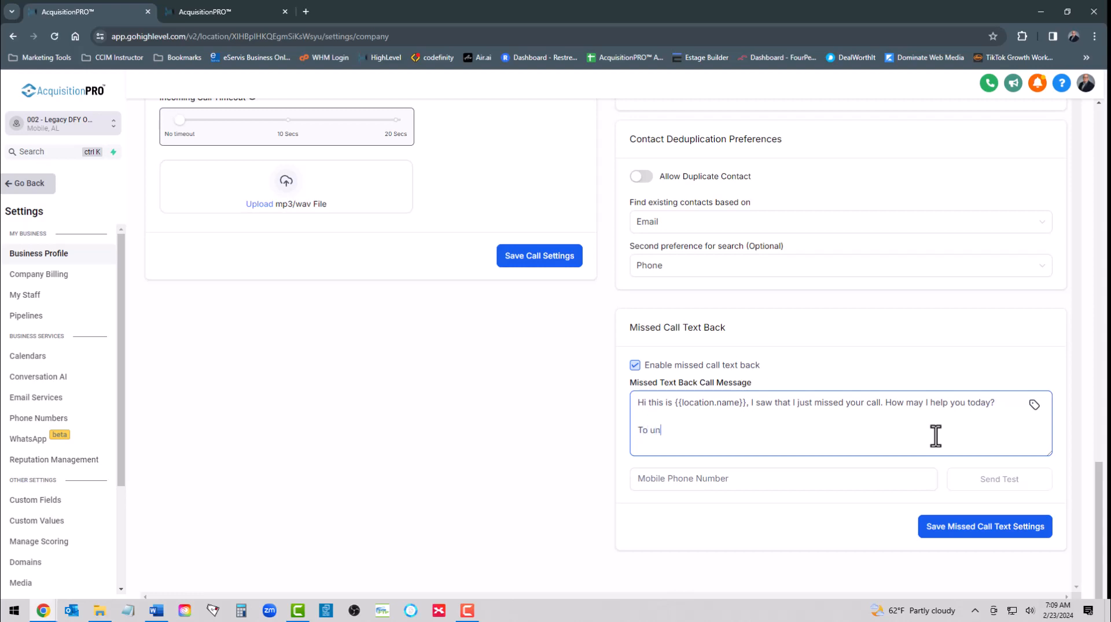
Step: Add the line 'To unsubscribe reply "STOP".' to the missed call message and save the missed call text settings
{"action": "type", "text": "bscibe reply \"STOP\"."}
{"action": "left_click", "coordinate": [685, 431]}
{"action": "type", "text": "reply \"STOP\"."}
{"action": "left_click", "coordinate": [768, 430]}
{"action": "left_click", "coordinate": [985, 536]}
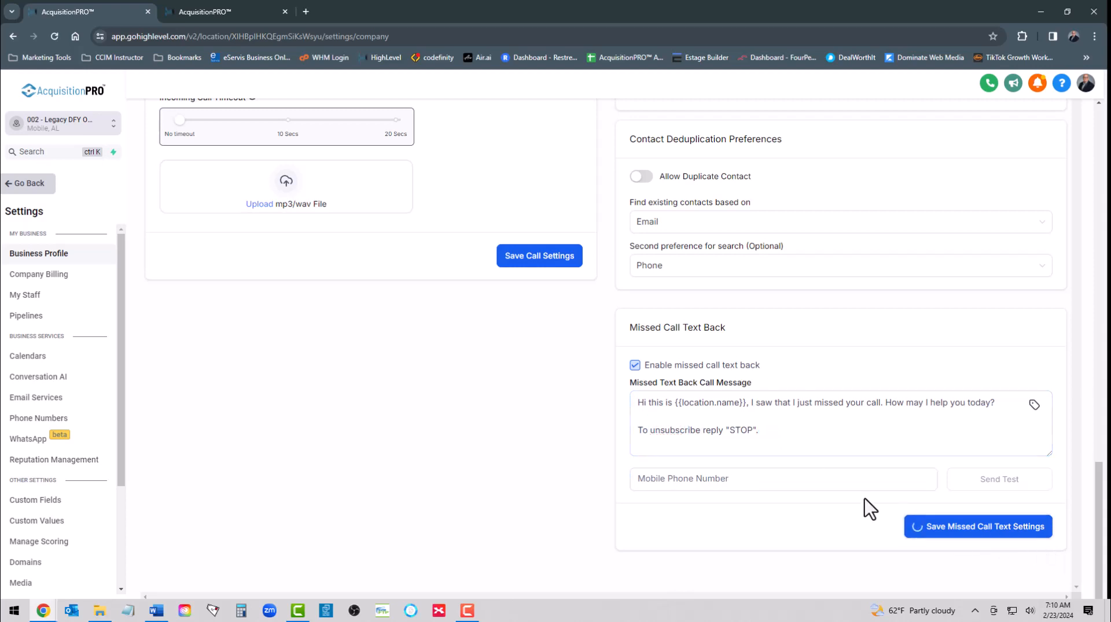
{"action": "left_click", "coordinate": [666, 479]}
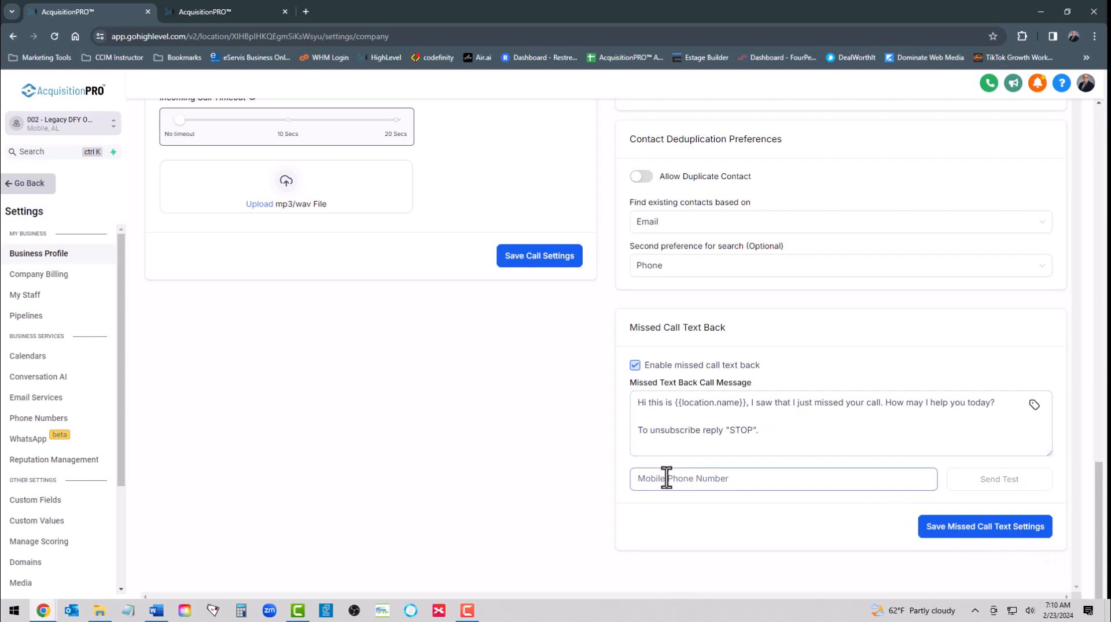
{"action": "left_click", "coordinate": [661, 509]}
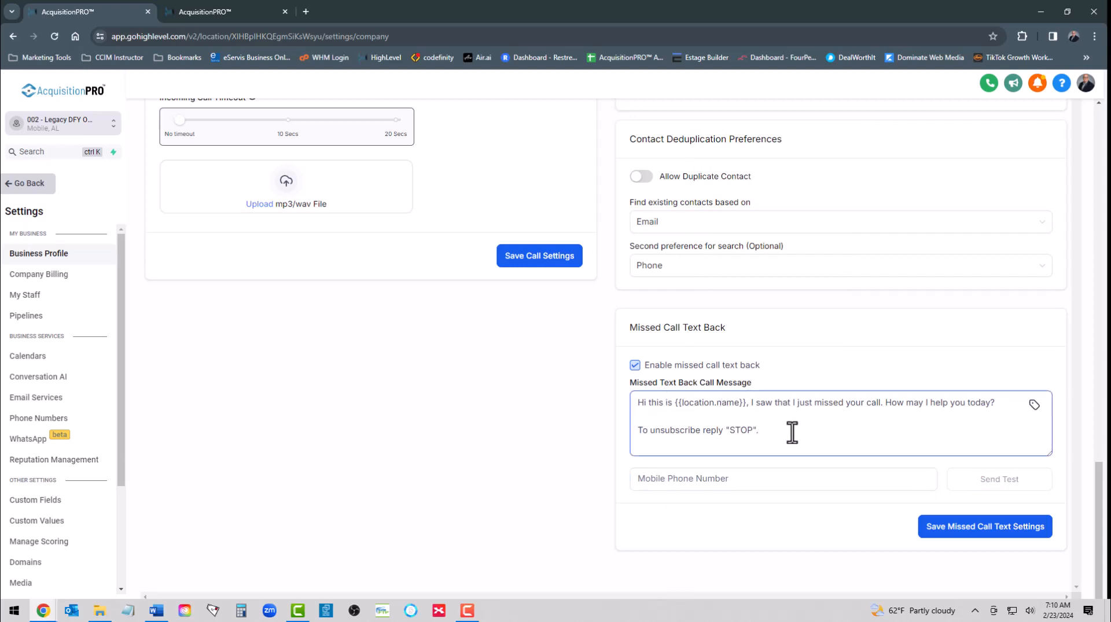
{"action": "scroll", "coordinate": [841, 414], "scroll_direction": "up", "scroll_amount": 15}
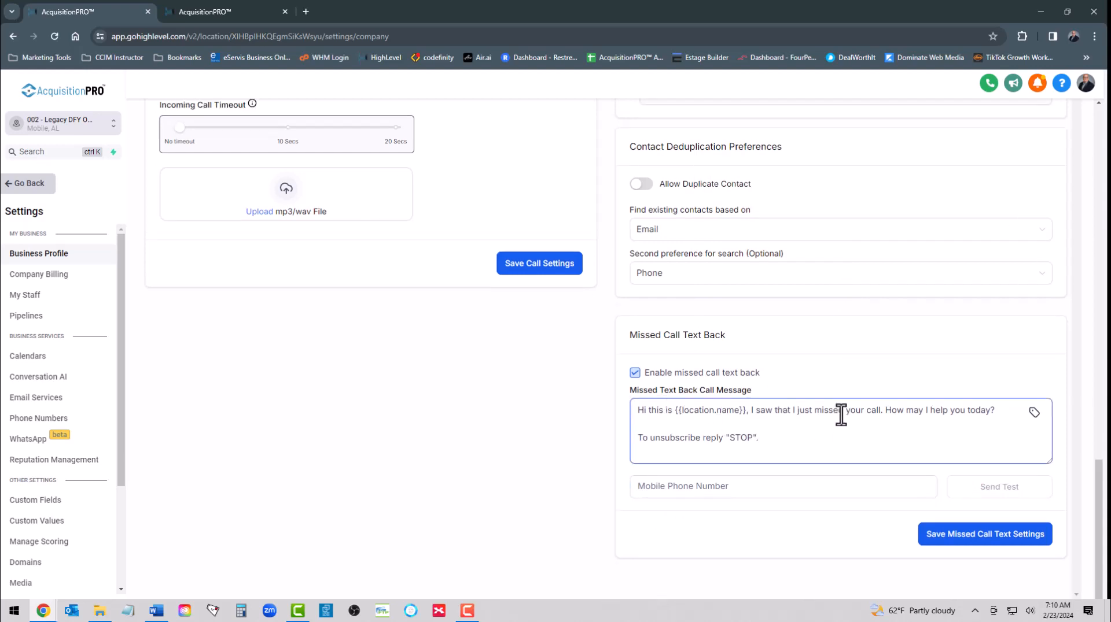
{"action": "scroll", "coordinate": [840, 414], "scroll_direction": "up", "scroll_amount": 2}
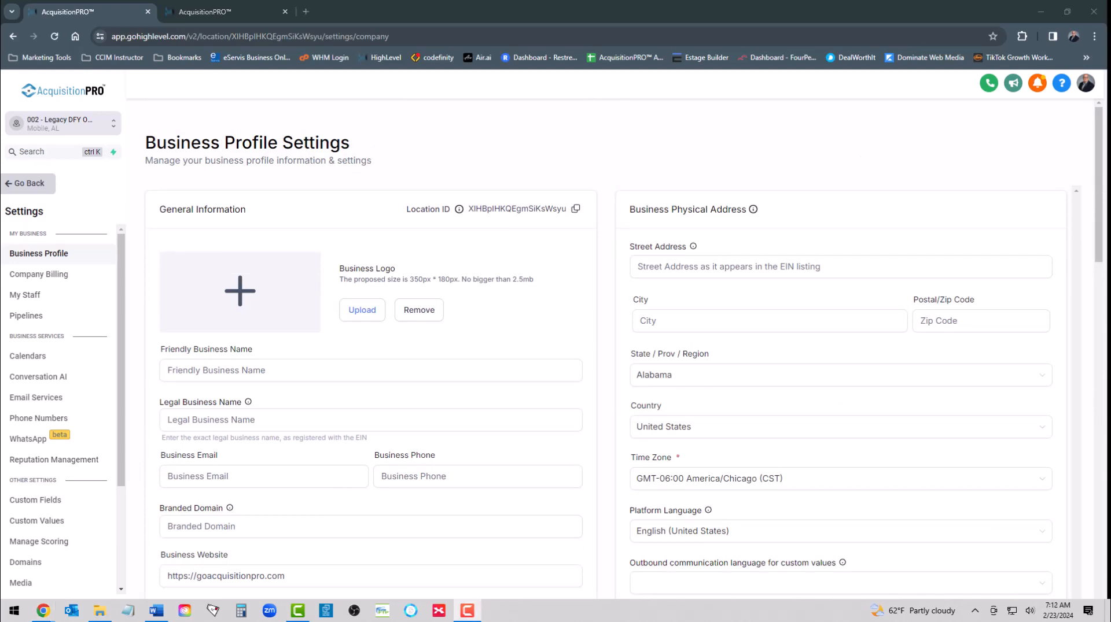
Step: Switch to the second browser tab, leave the phone number settings and open the pages of the "Connect With..." website
{"action": "left_click", "coordinate": [227, 12]}
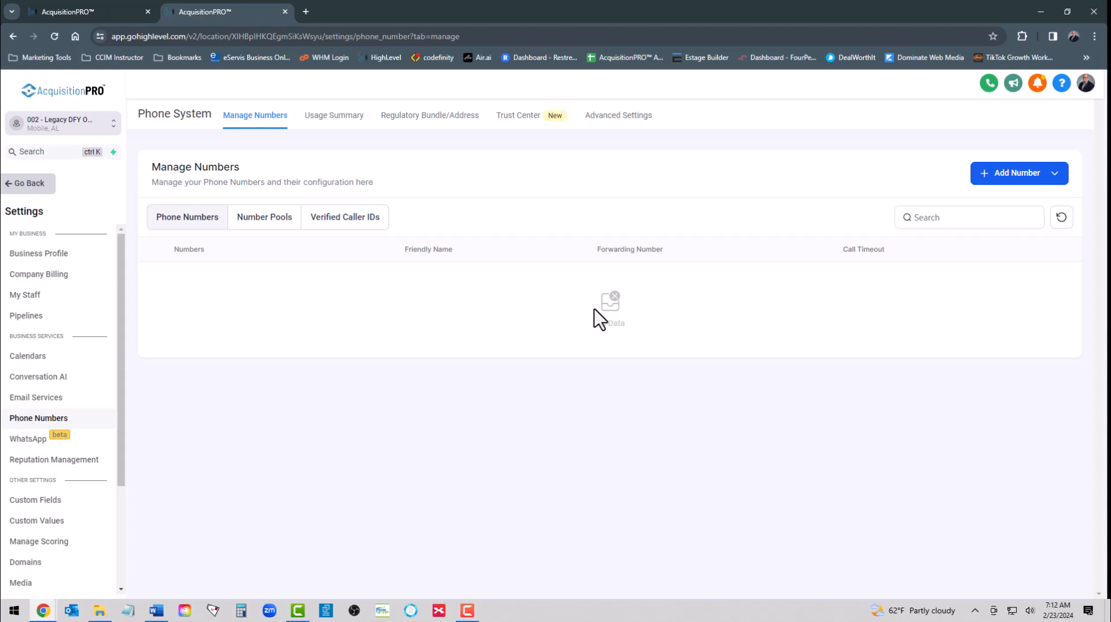
{"action": "left_click", "coordinate": [16, 185]}
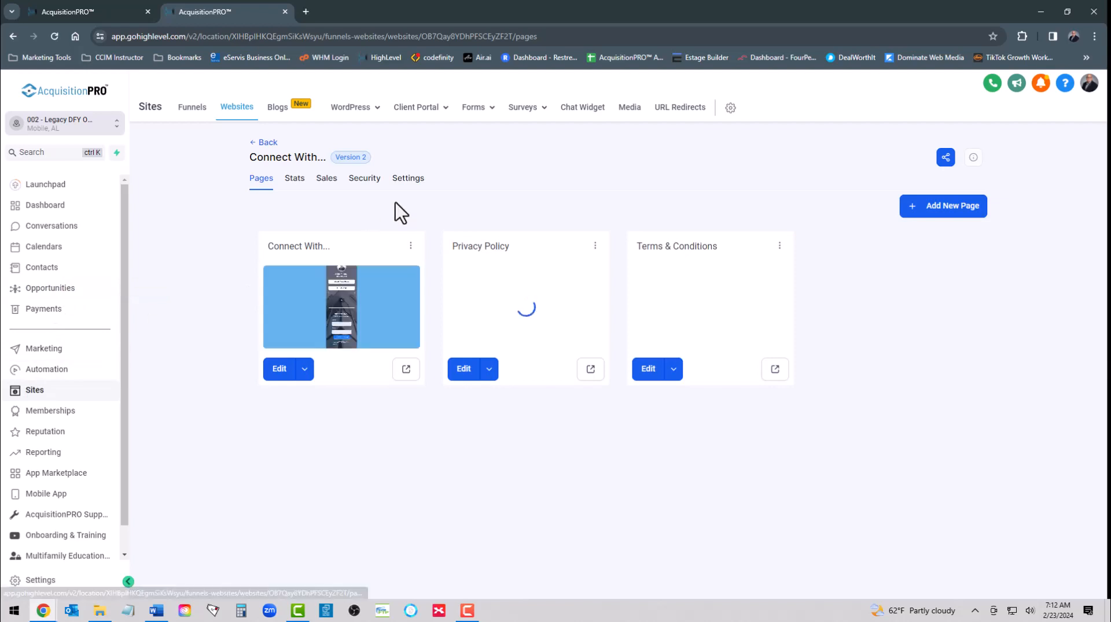